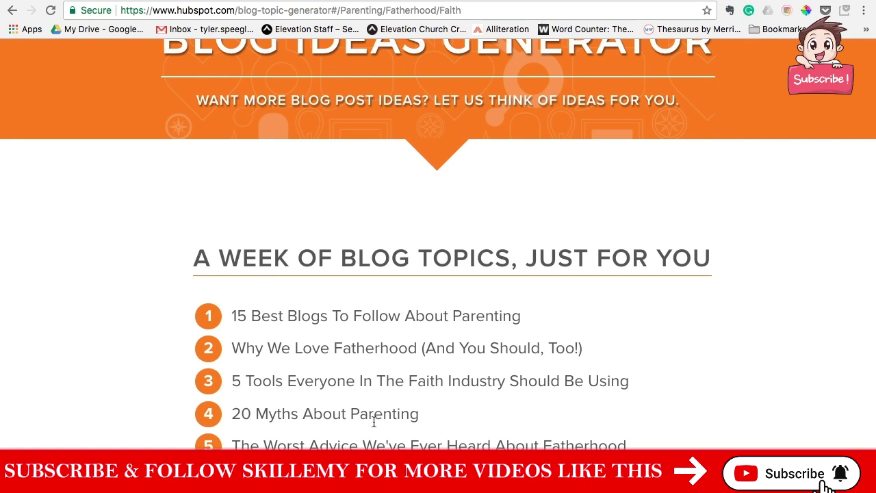
- Highlight the fourth topic, "20 Myths About Parenting", in HubSpot's generated list of blog topics
click(429, 419)
drag(429, 419, 219, 407)
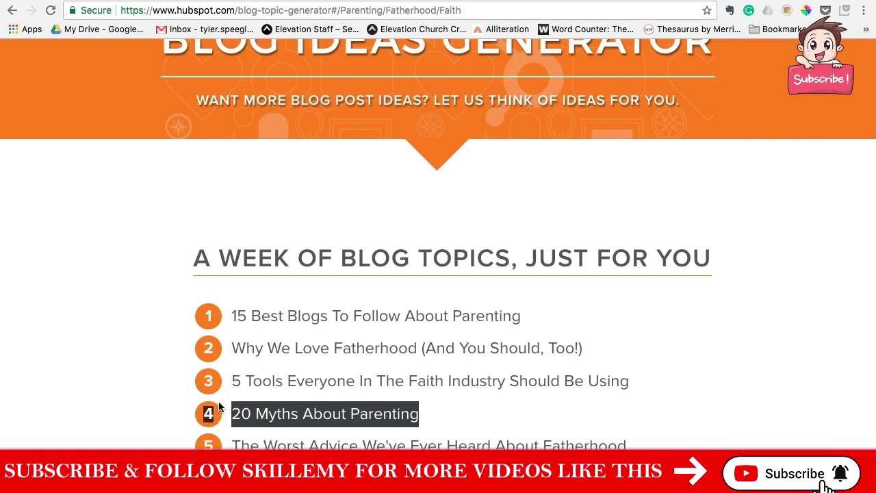
scroll(505, 387, down, 5)
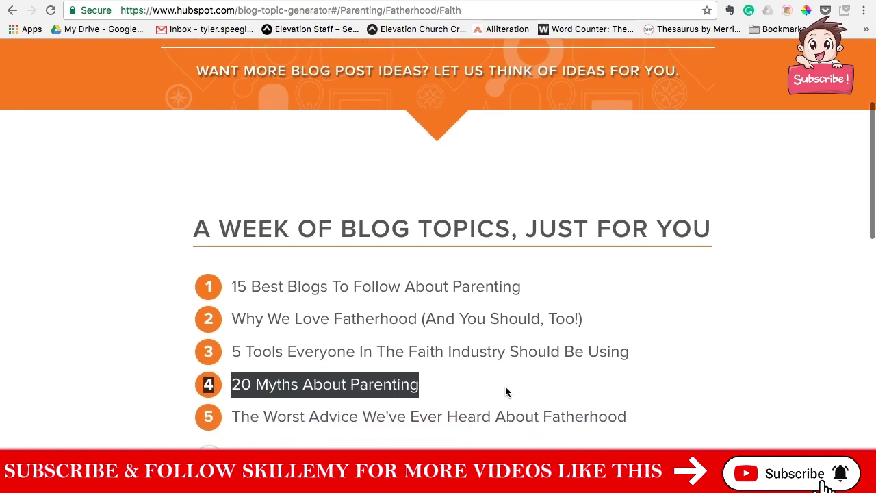
scroll(506, 389, up, 7)
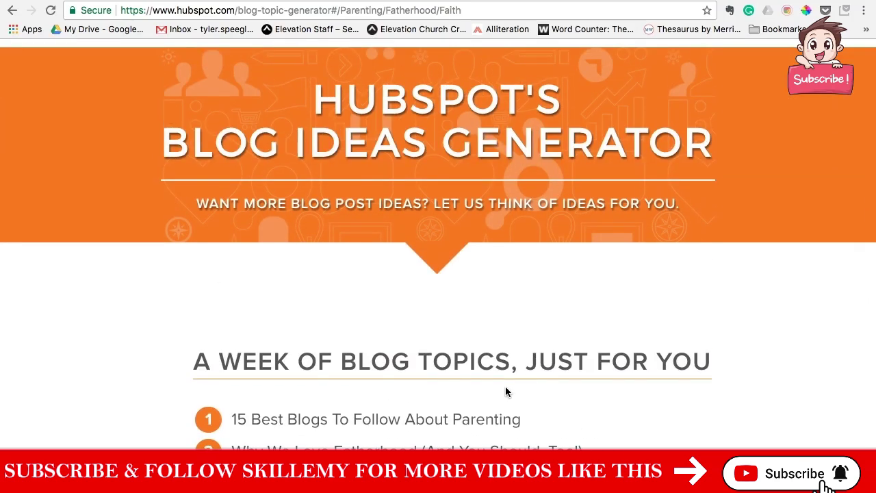
scroll(506, 391, up, 2)
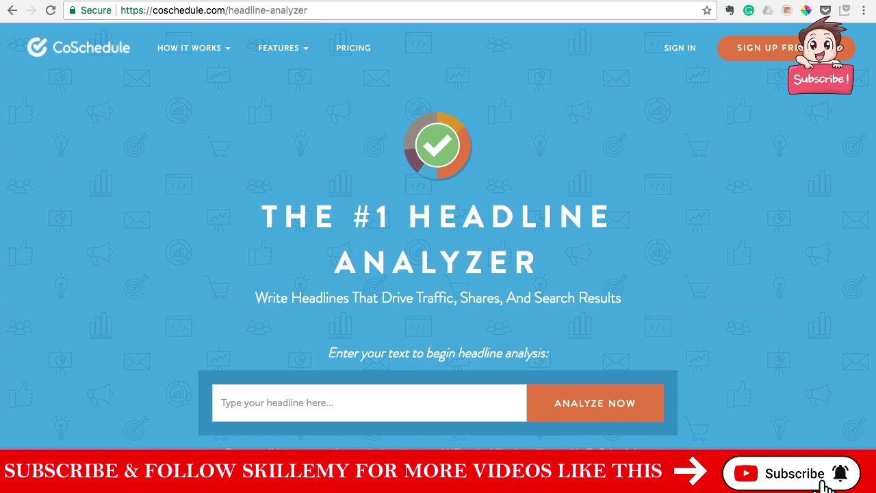
- Load coschedule.com/headline-analyzer and place the cursor in the empty headline field
double_click(217, 11)
click(217, 11)
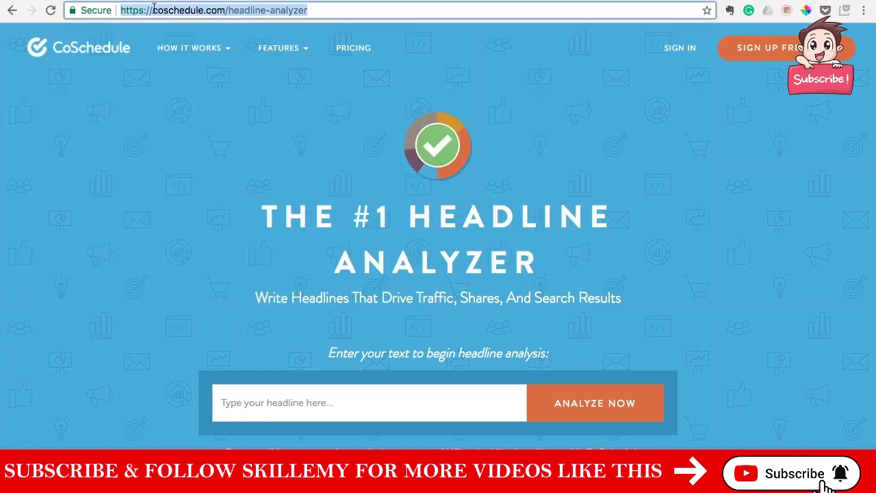
click(180, 11)
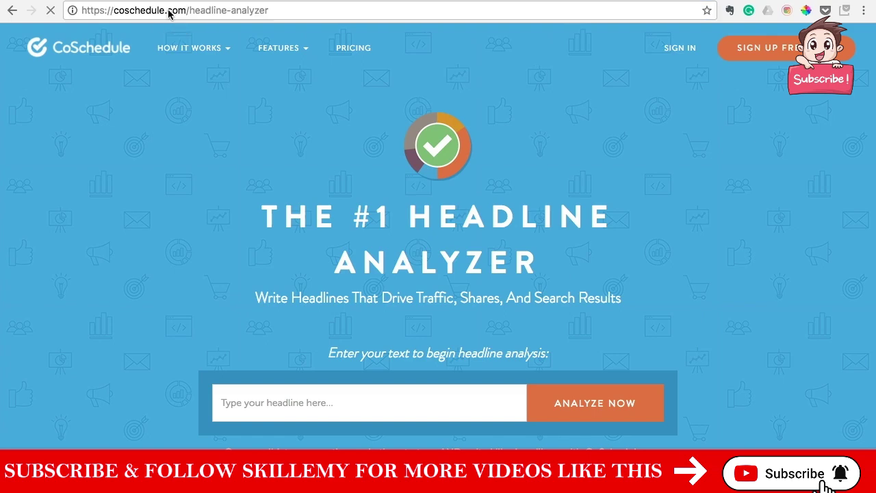
key(Return)
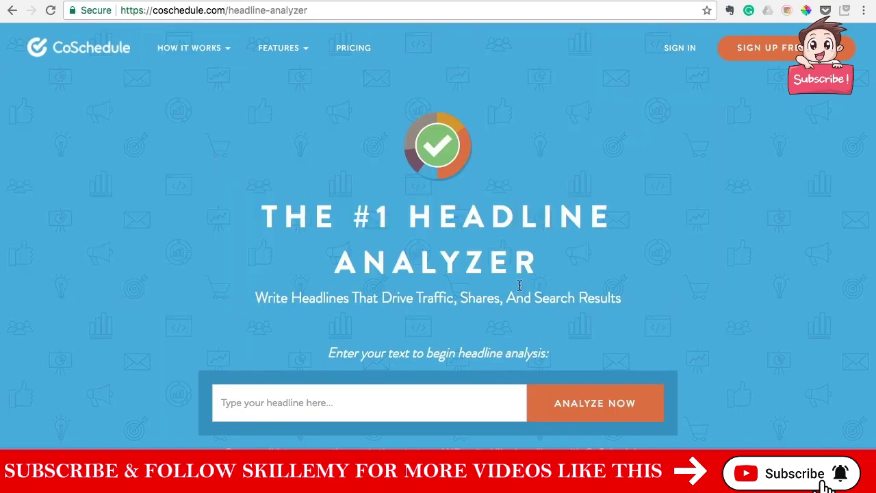
click(322, 391)
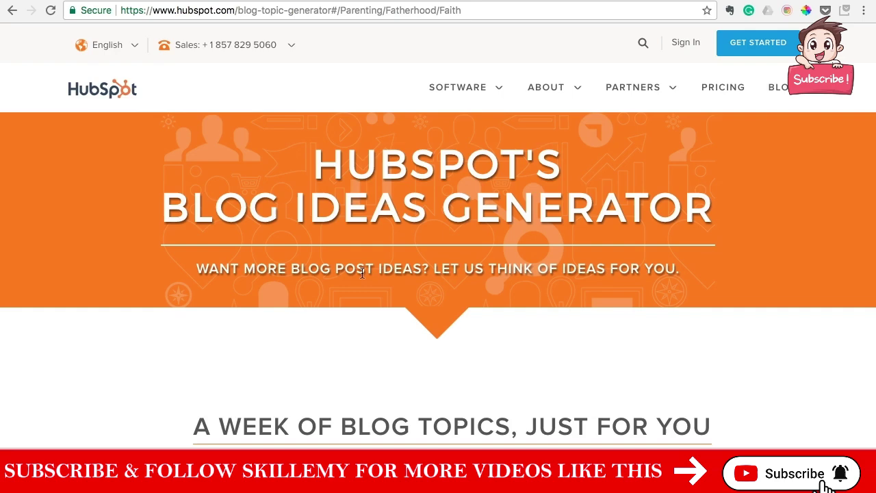
- Copy the fourth topic, "20 Myths About Parenting", from HubSpot's generated blog topic list
scroll(488, 385, down, 4)
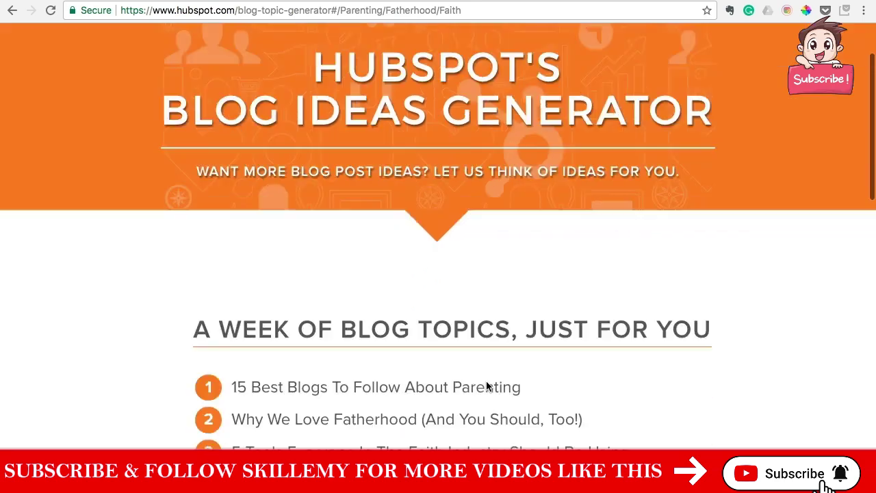
scroll(487, 382, down, 1)
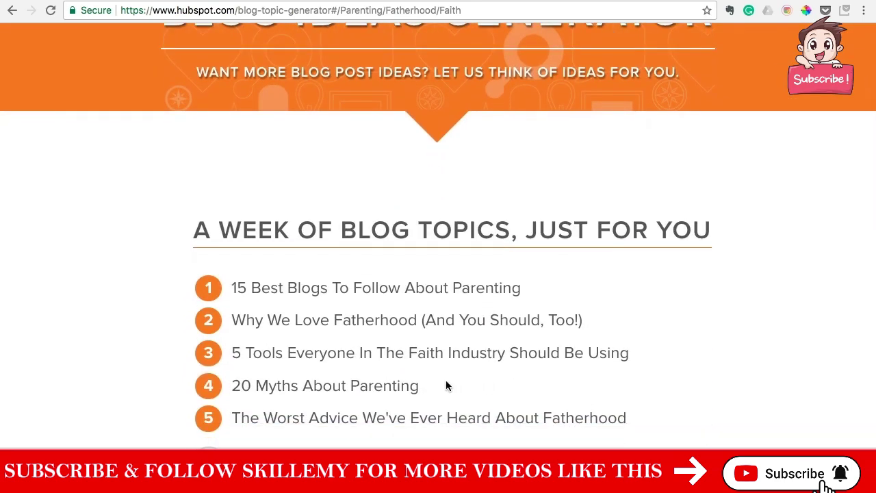
drag(419, 385, 210, 392)
key(super+c)
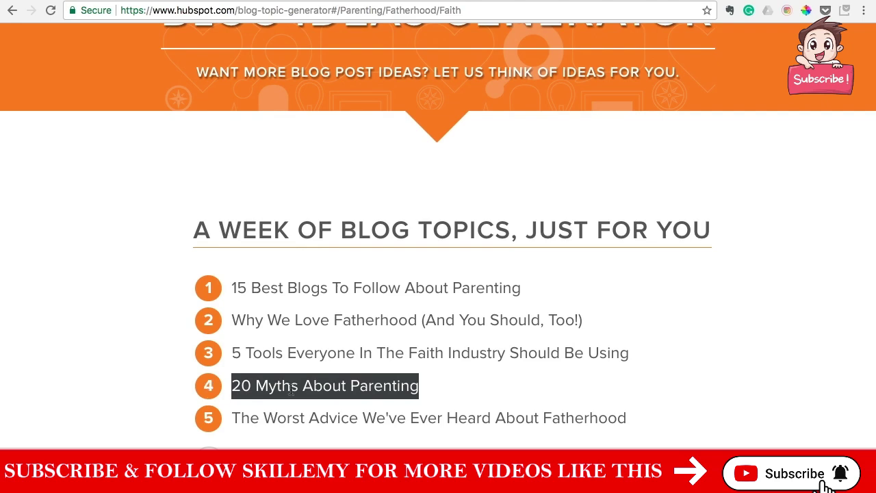
- Paste "20 Myths About Parenting" into CoSchedule's Headline Analyzer and run the analysis
click(220, 2)
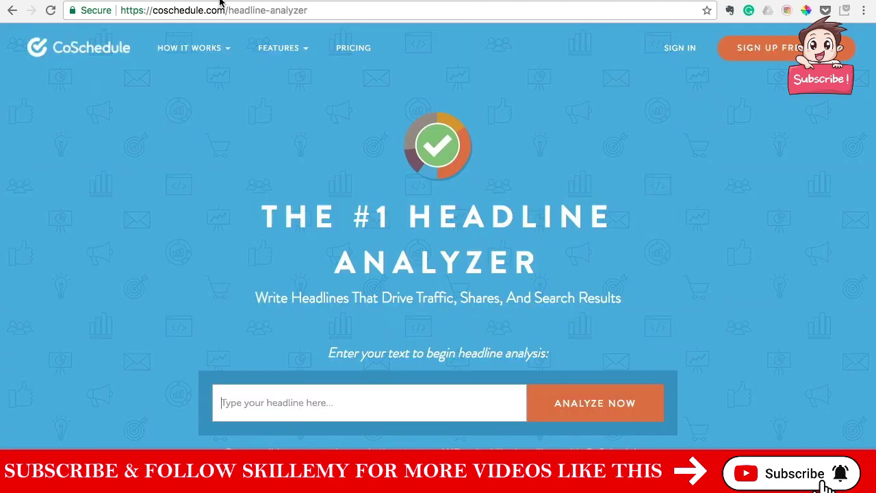
click(320, 413)
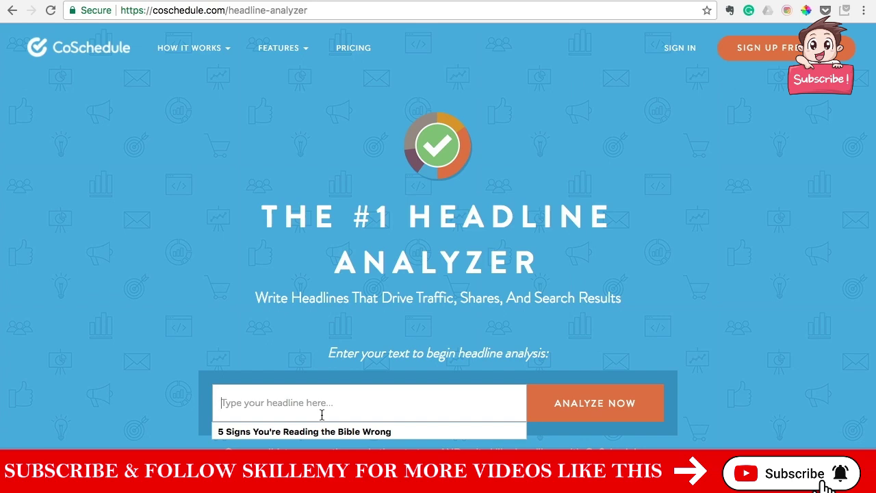
key(super+v)
click(576, 413)
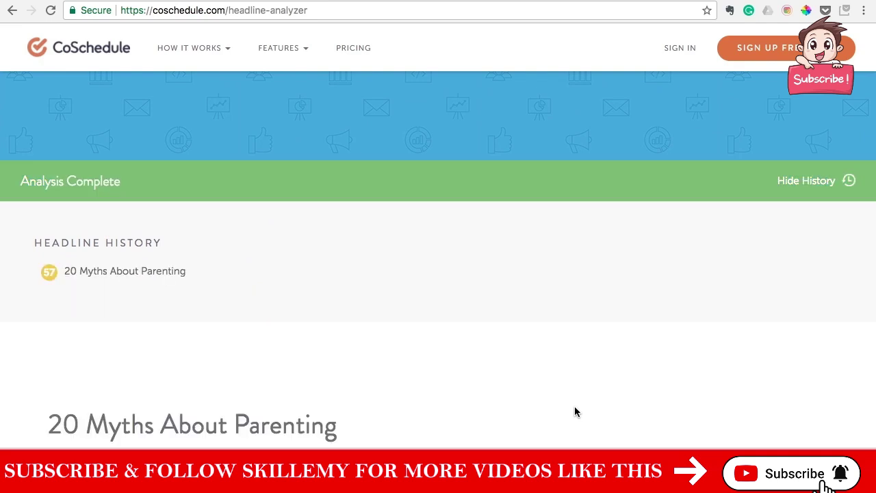
- Examine the headline score, word balance, headline type and related tips for "20 Myths About Parenting"
scroll(425, 280, down, 3)
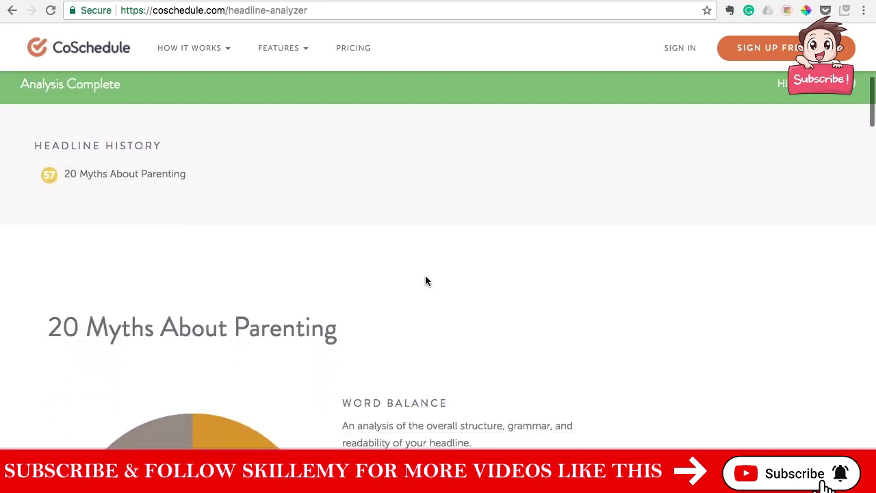
scroll(426, 281, down, 5)
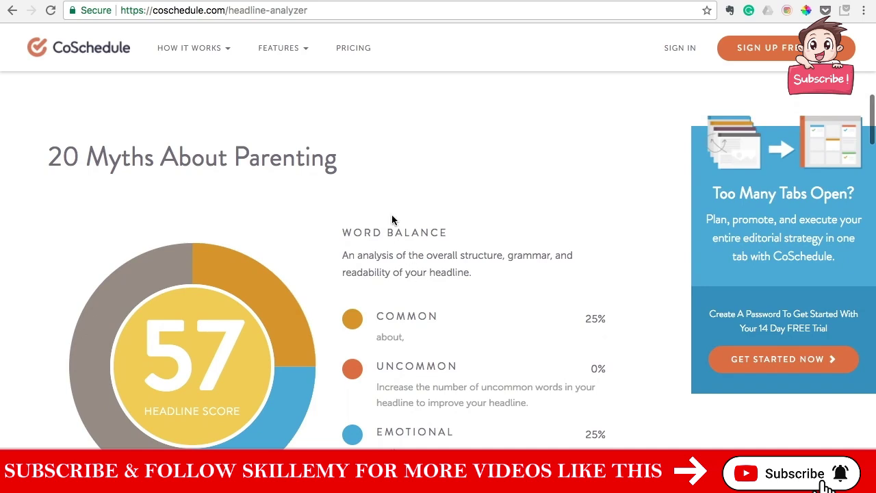
scroll(399, 199, down, 1)
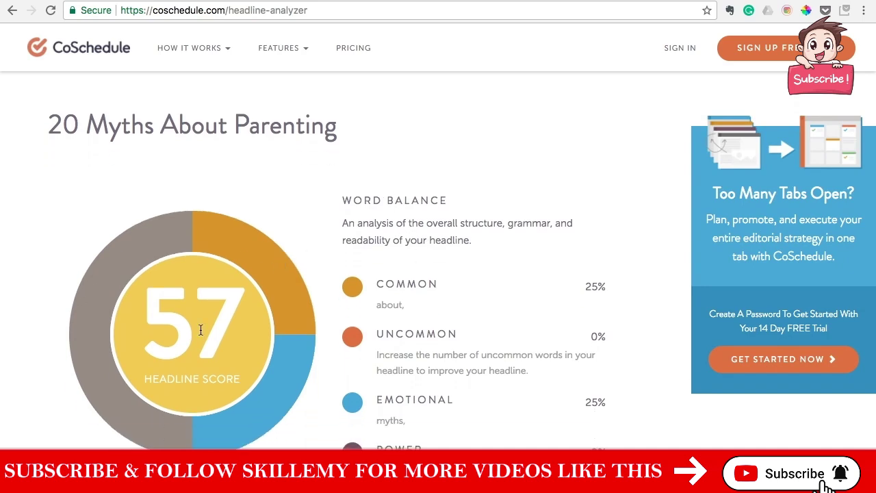
scroll(201, 330, down, 1)
scroll(200, 330, down, 5)
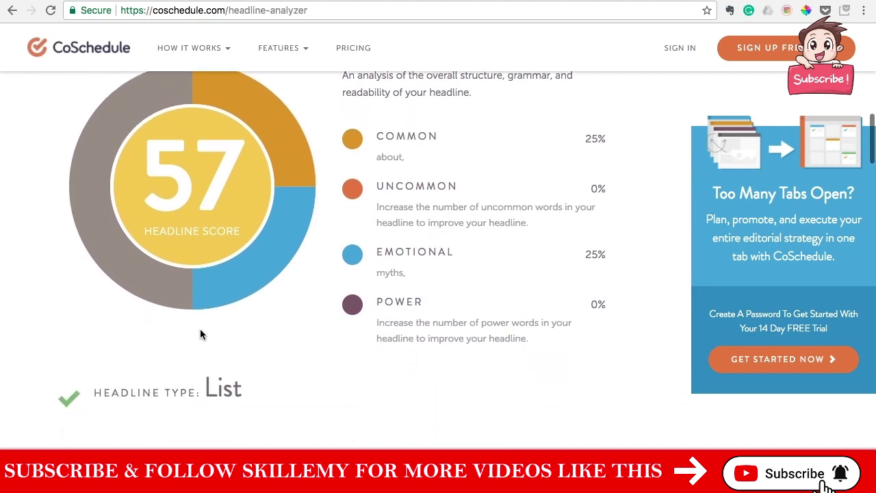
scroll(200, 330, down, 1)
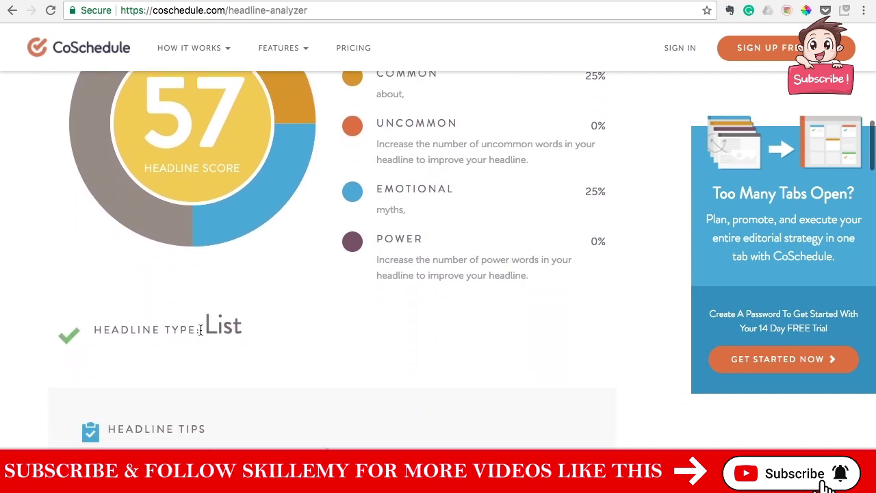
scroll(200, 330, down, 4)
scroll(201, 334, down, 8)
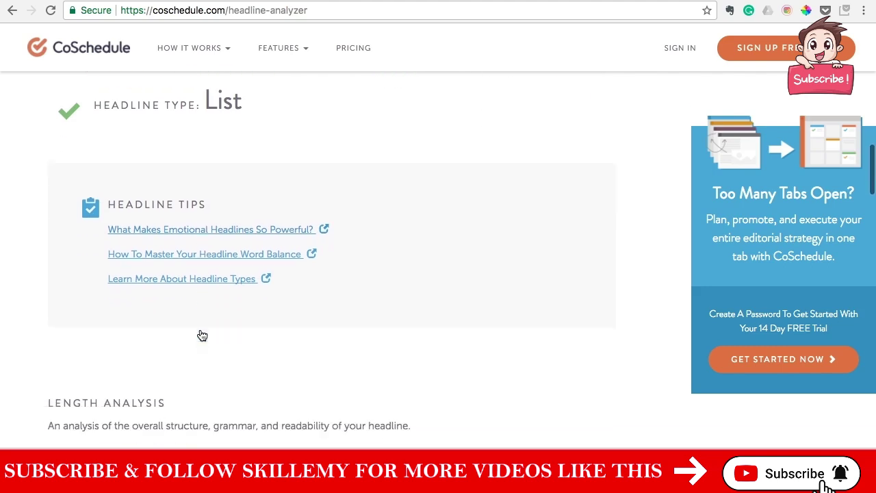
- Review the headline's length analysis, first and last words, keywords, sentiment and Google search preview
scroll(201, 334, down, 6)
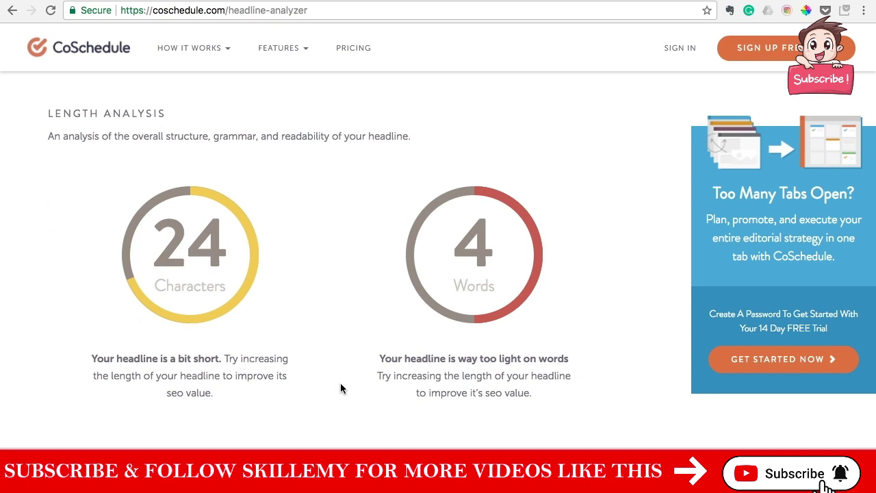
scroll(340, 388, down, 3)
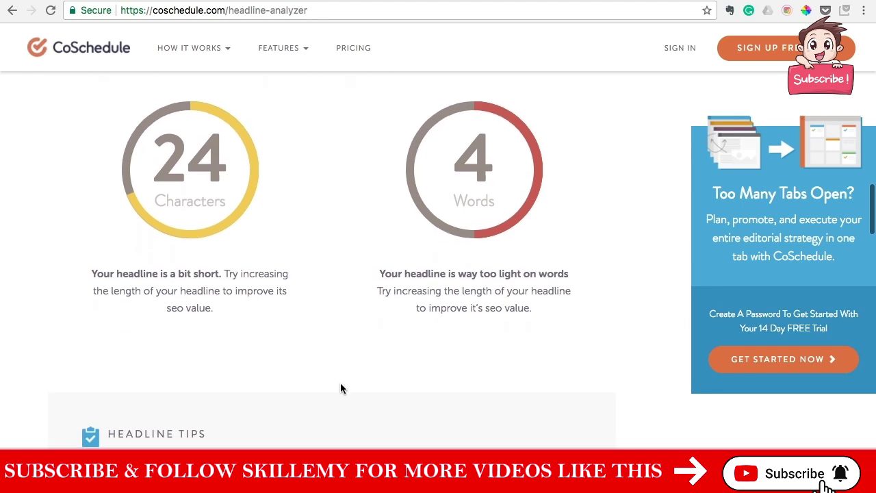
scroll(342, 388, down, 5)
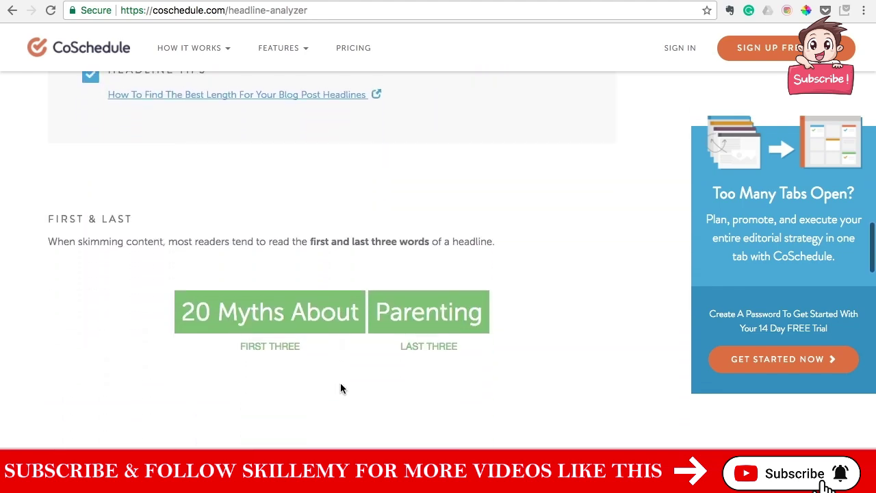
scroll(341, 389, down, 2)
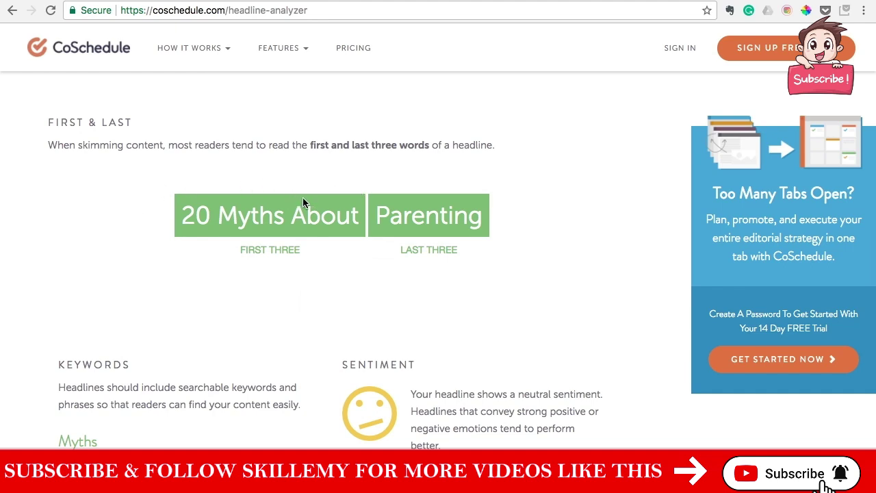
scroll(519, 362, down, 3)
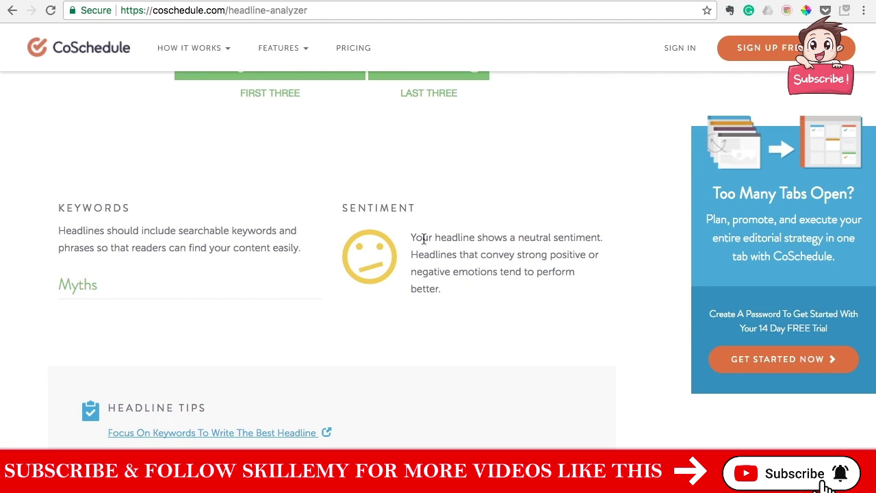
scroll(423, 241, down, 4)
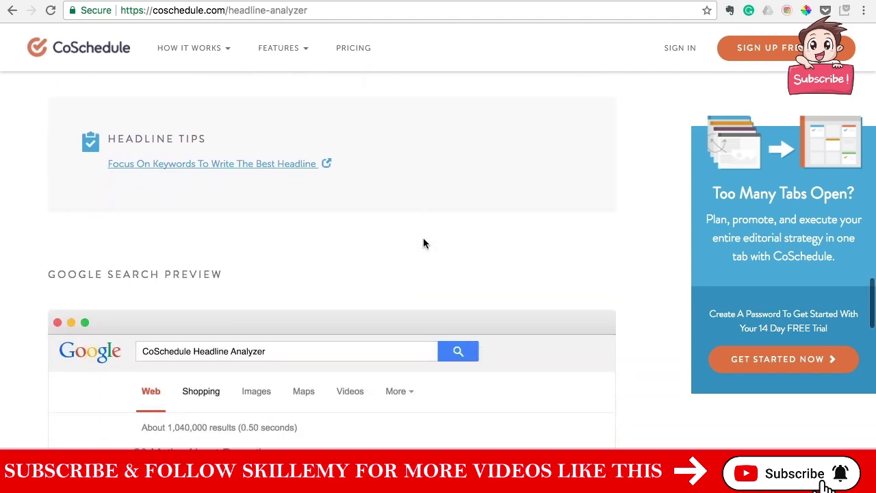
- Change the headline to "20 Surprising Myths About Parenting" and run the analysis again
scroll(423, 243, up, 10)
scroll(423, 243, up, 15)
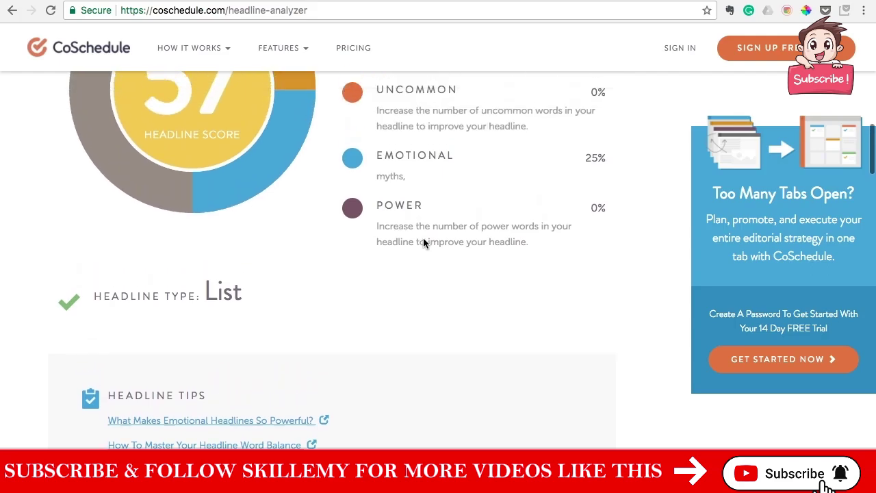
scroll(423, 237, up, 1)
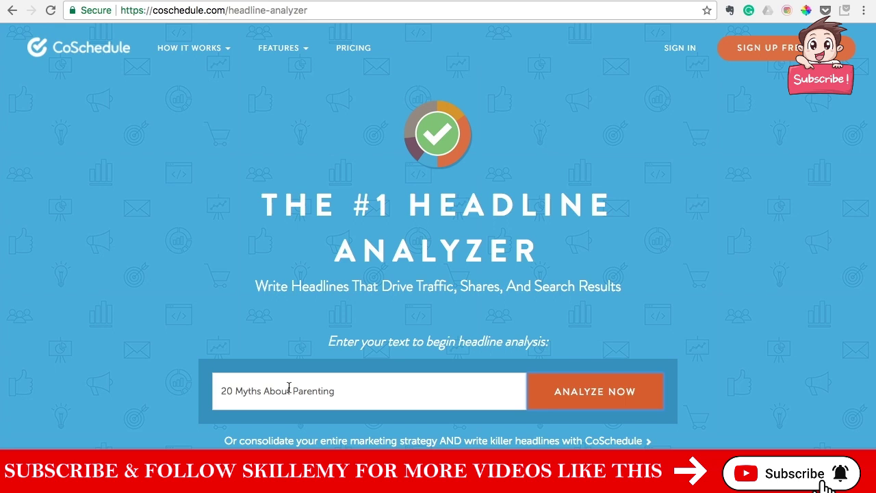
click(234, 390)
text(Surp)
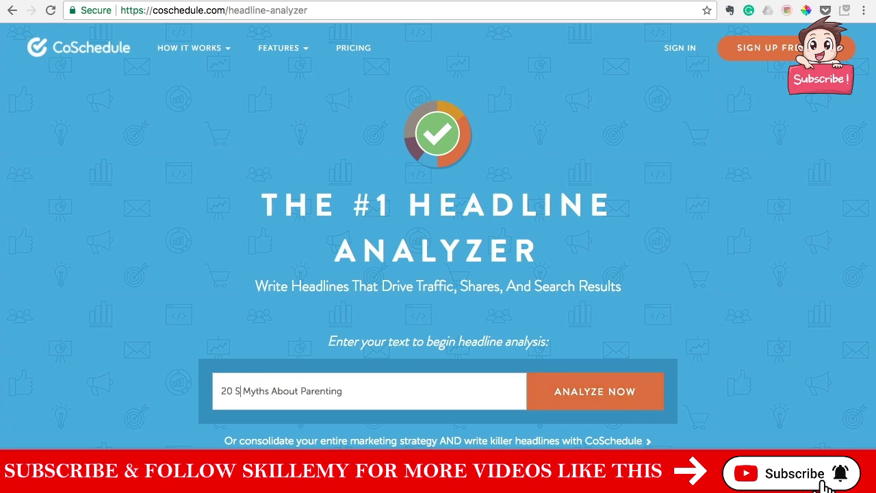
text(rising)
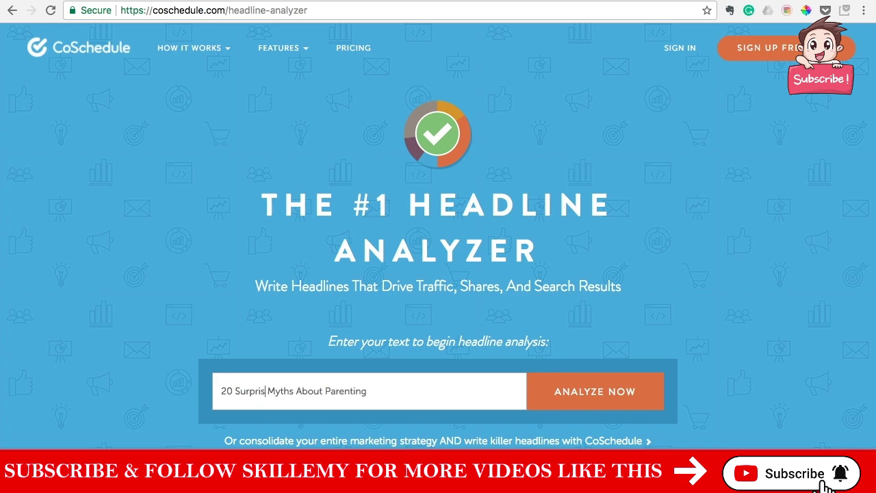
click(597, 391)
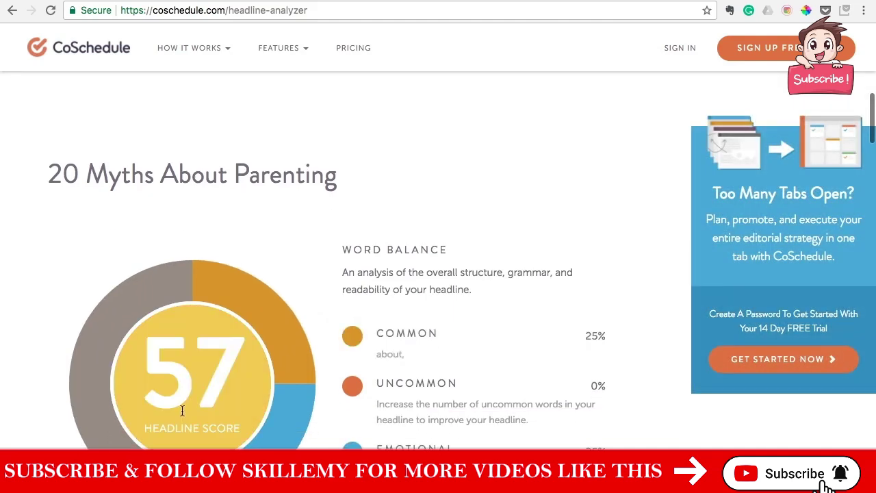
scroll(526, 262, up, 1)
scroll(526, 262, up, 10)
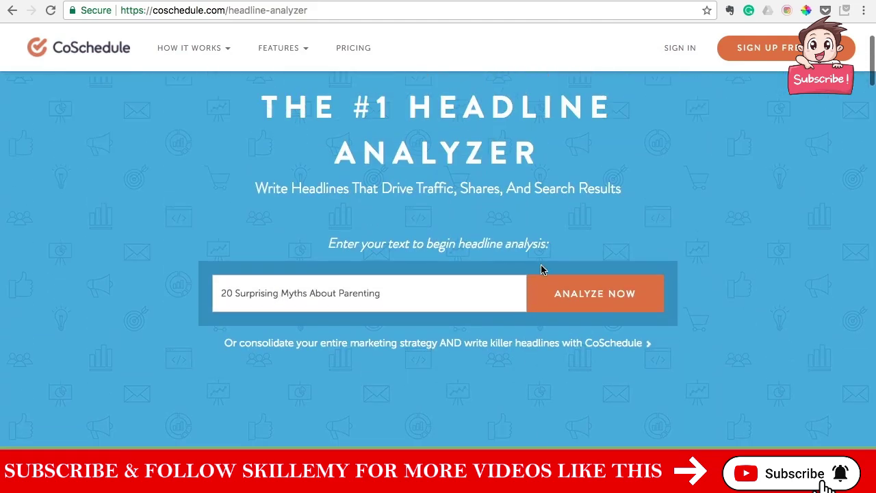
click(579, 301)
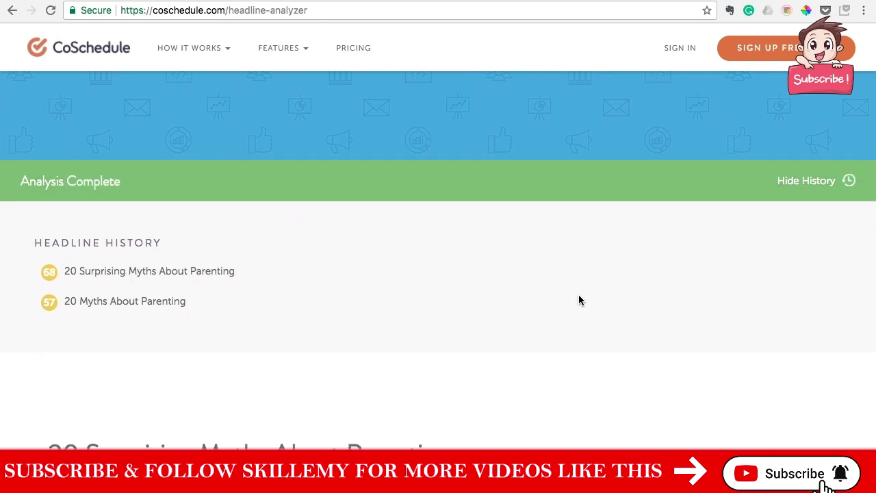
- Examine the new headline score and word balance for "20 Surprising Myths About Parenting", including its emotional words
click(49, 279)
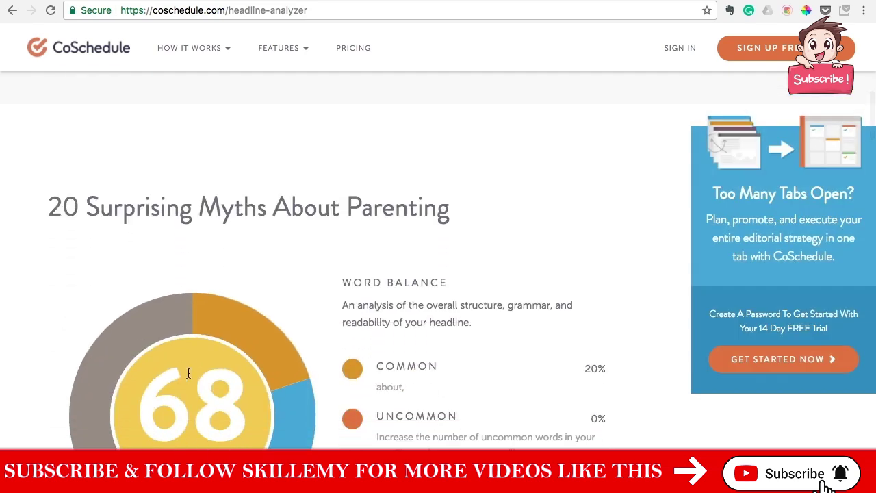
scroll(189, 372, down, 5)
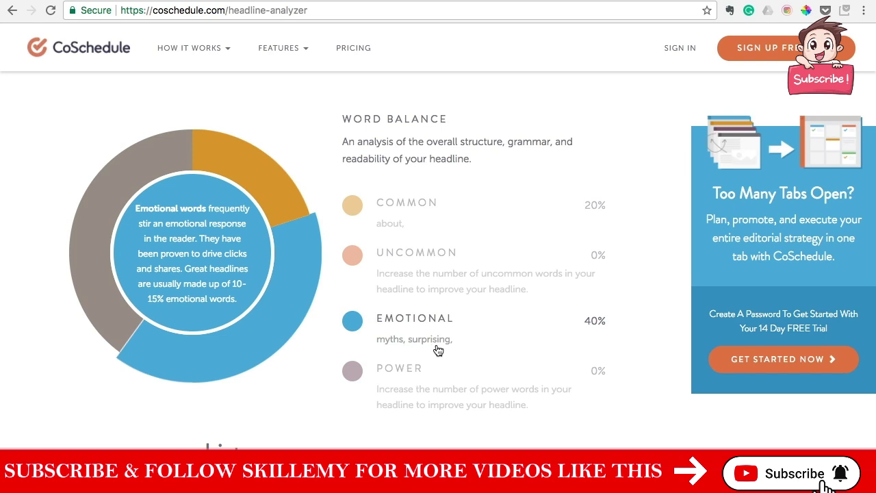
- Review the length, first and last words, keywords, sentiment, and search and email previews for "20 Surprising Myths About Parenting"
scroll(438, 350, down, 10)
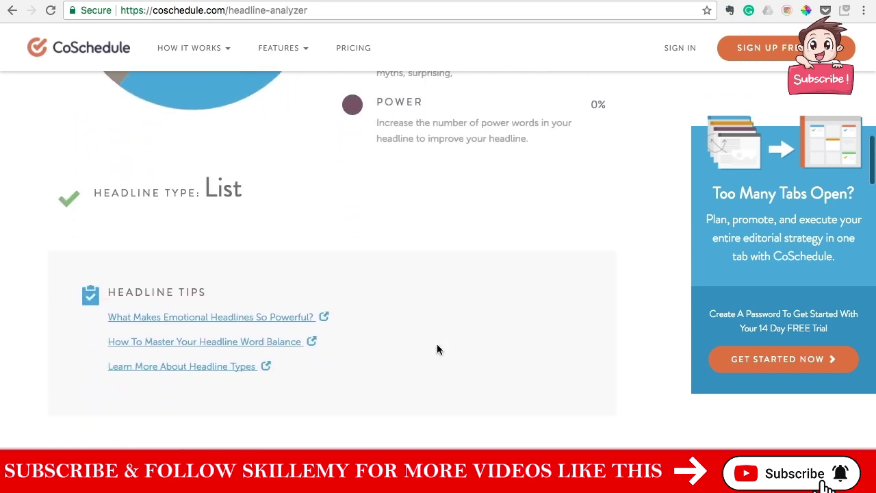
scroll(436, 344, down, 3)
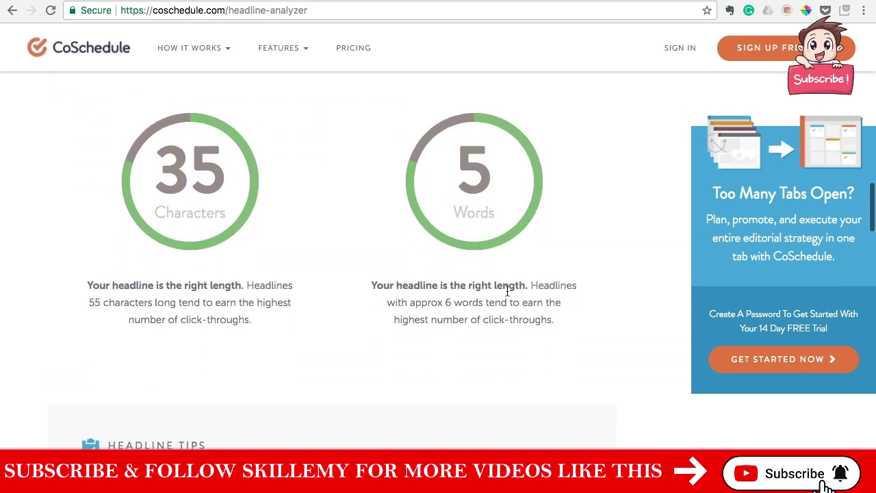
scroll(335, 276, down, 5)
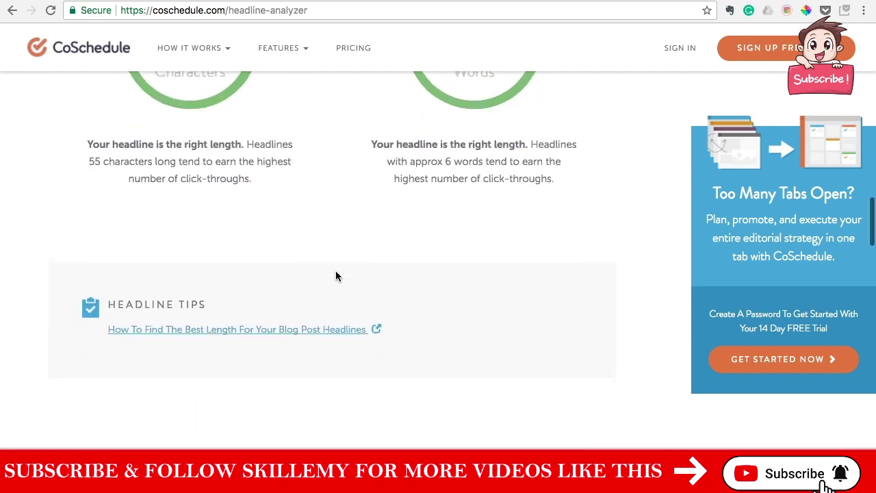
scroll(336, 276, down, 2)
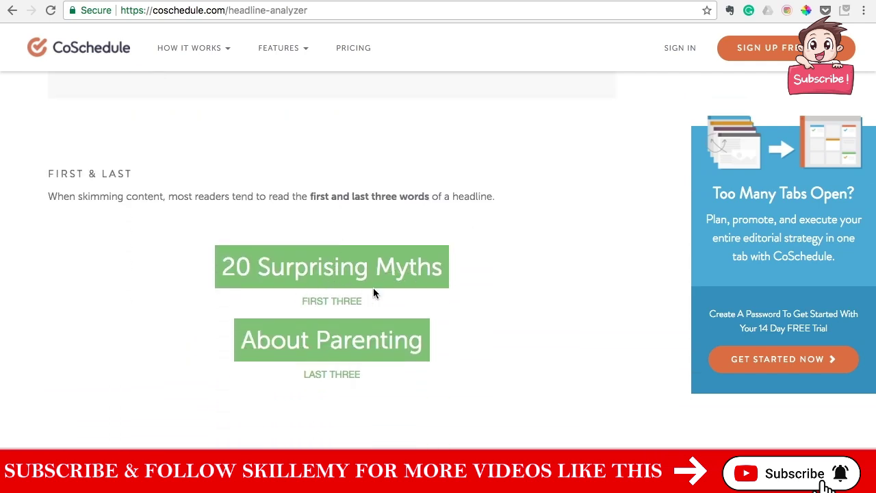
scroll(373, 293, down, 2)
scroll(374, 293, down, 8)
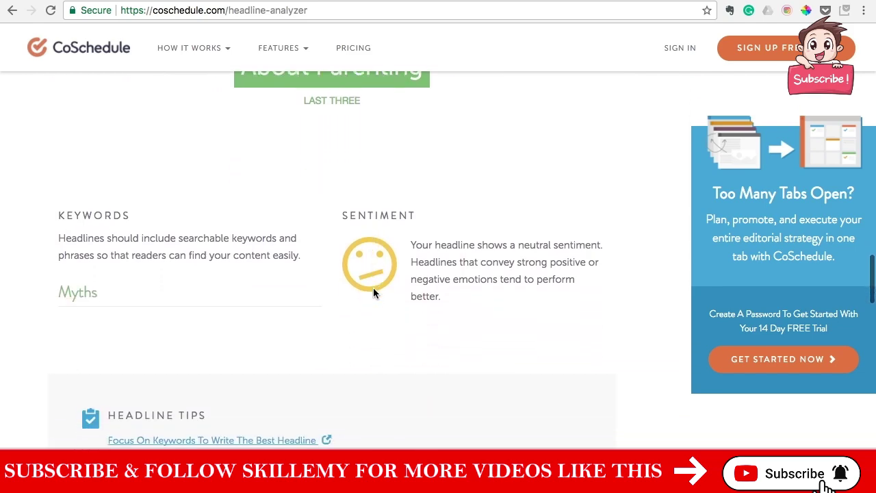
scroll(373, 293, down, 1)
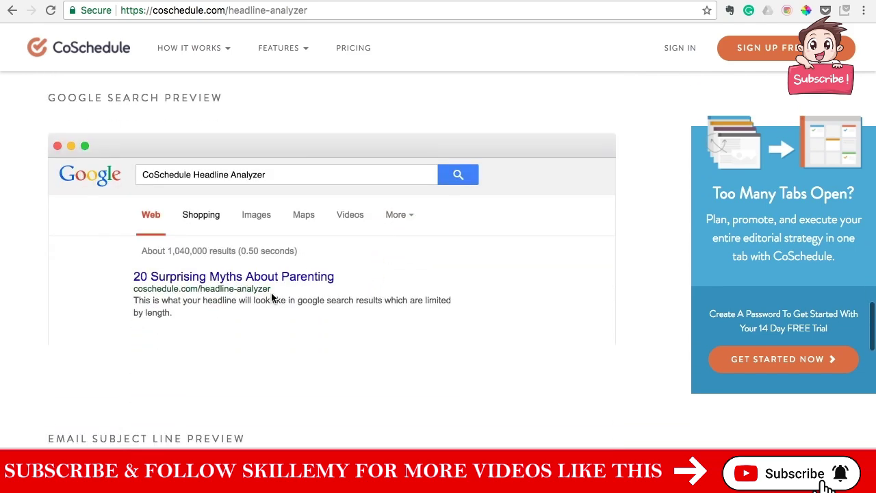
scroll(323, 273, down, 5)
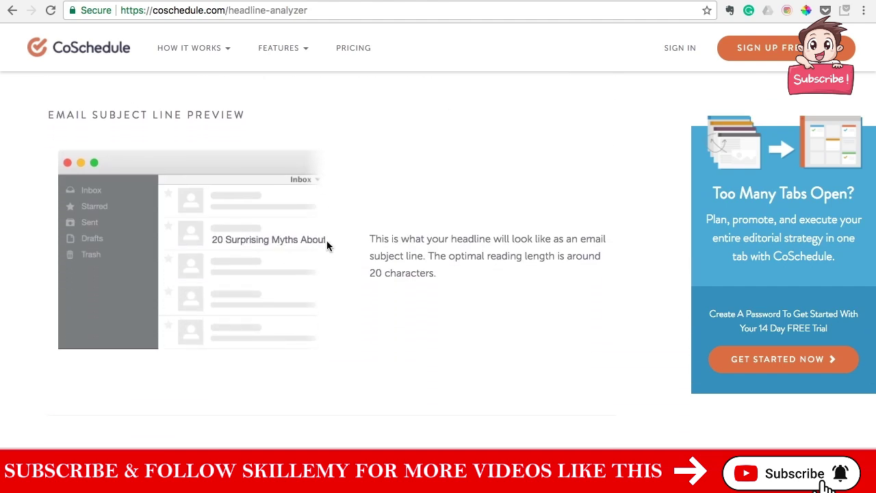
scroll(326, 243, down, 5)
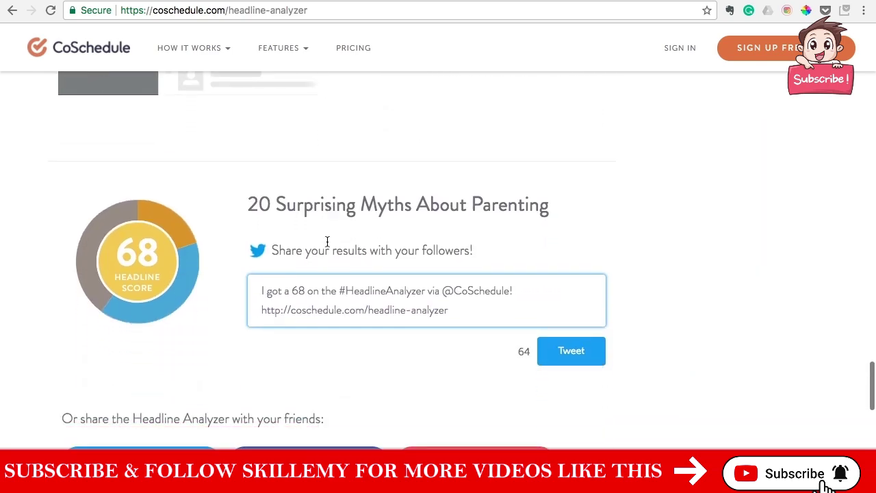
scroll(326, 243, up, 12)
scroll(327, 246, up, 15)
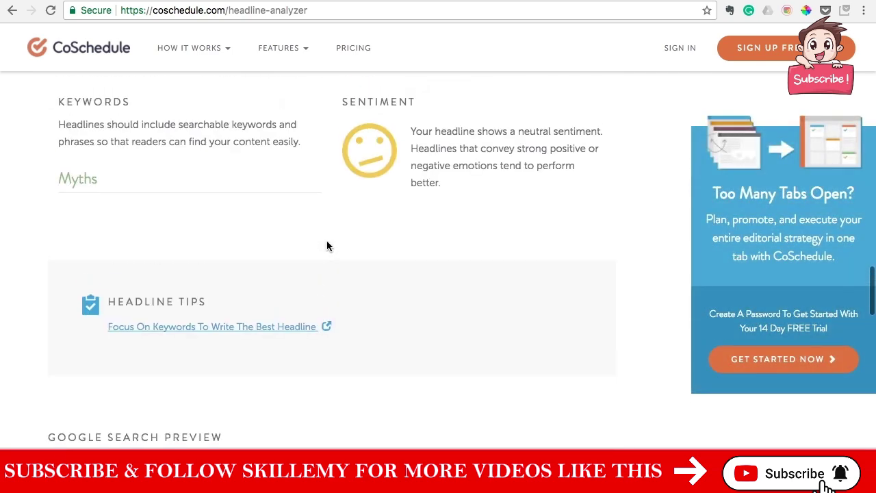
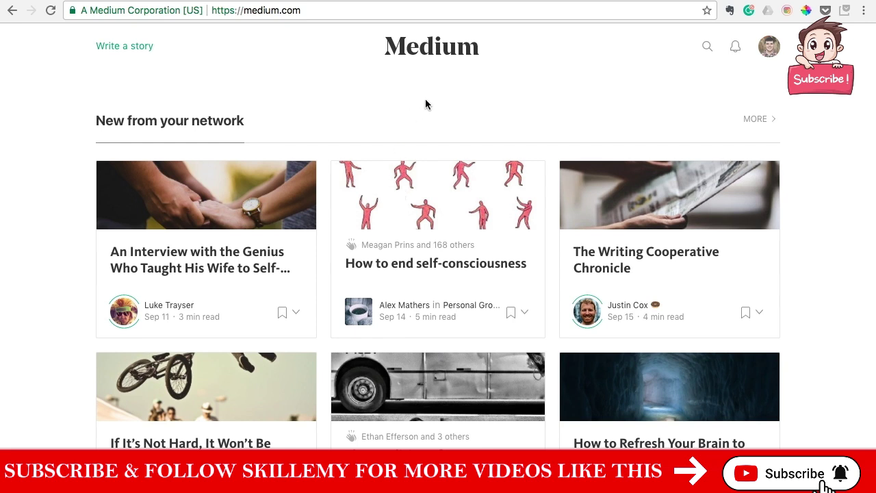
- Switch to Medium and start a new story from the account's options
click(378, 10)
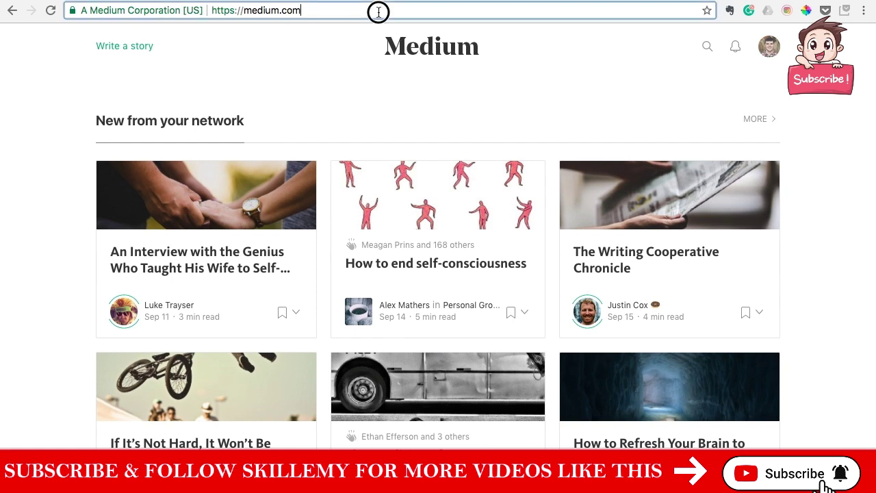
click(412, 65)
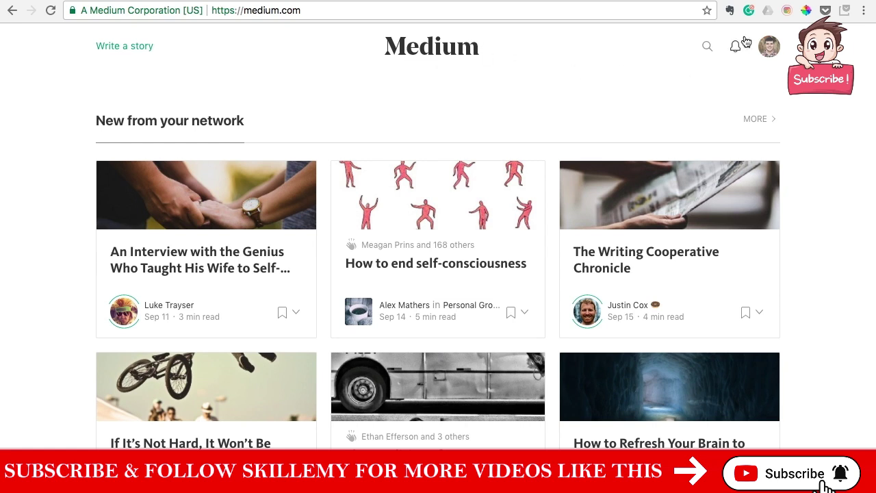
click(775, 52)
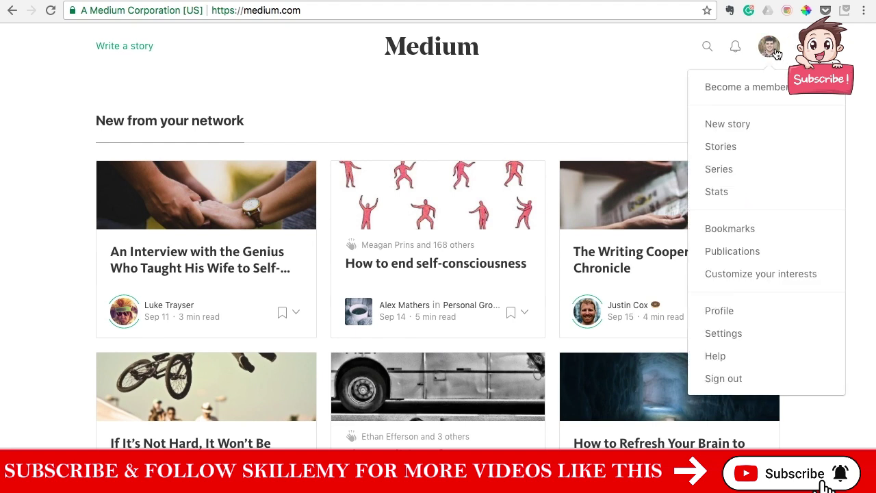
click(742, 127)
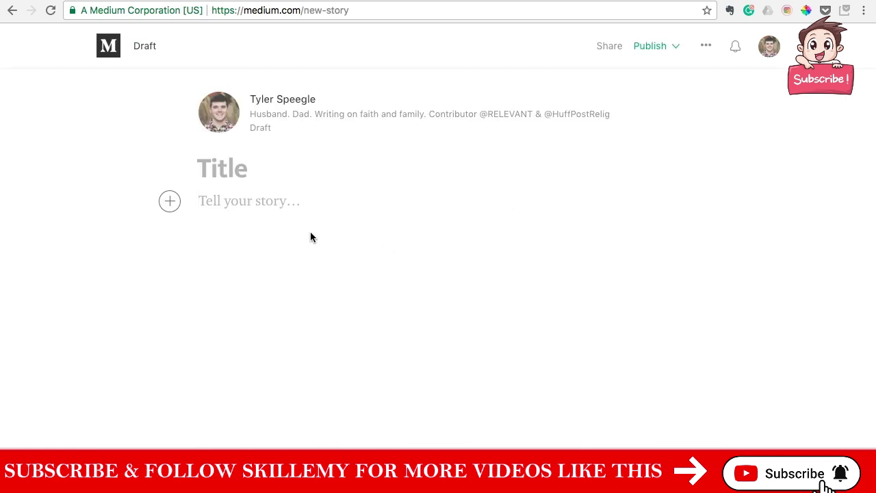
- Copy the title "How to Deal with Difficult People" from the original blog post into the new story's title
click(517, 1)
drag(440, 135, 77, 136)
key(super+c)
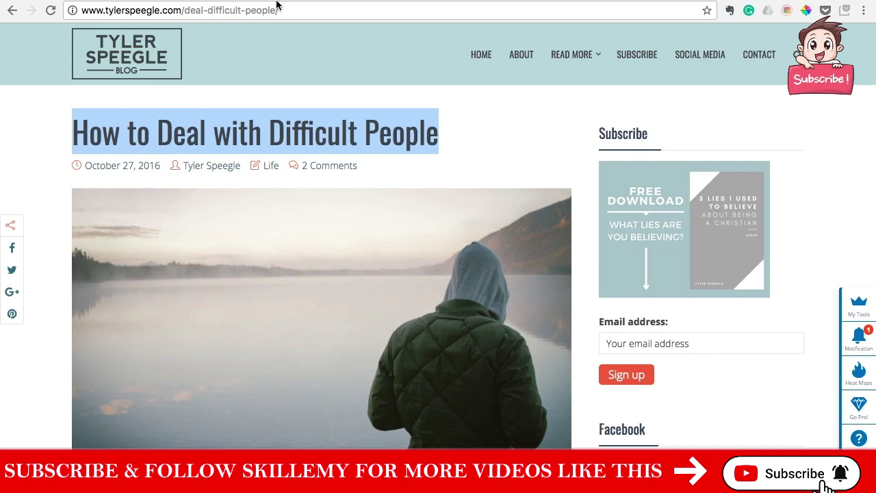
click(332, 1)
click(250, 177)
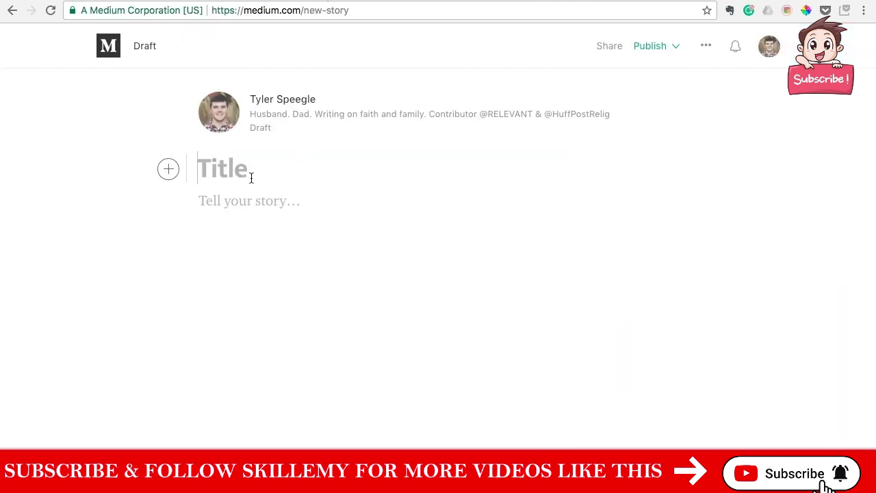
key(super+v)
- Copy the lakeside photo from the original blog post and paste it below the story title
click(276, 204)
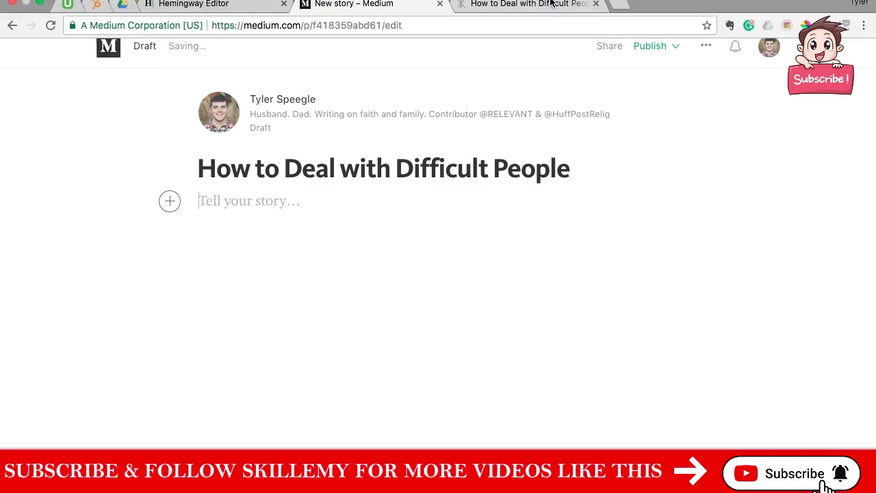
click(558, 6)
scroll(276, 363, down, 7)
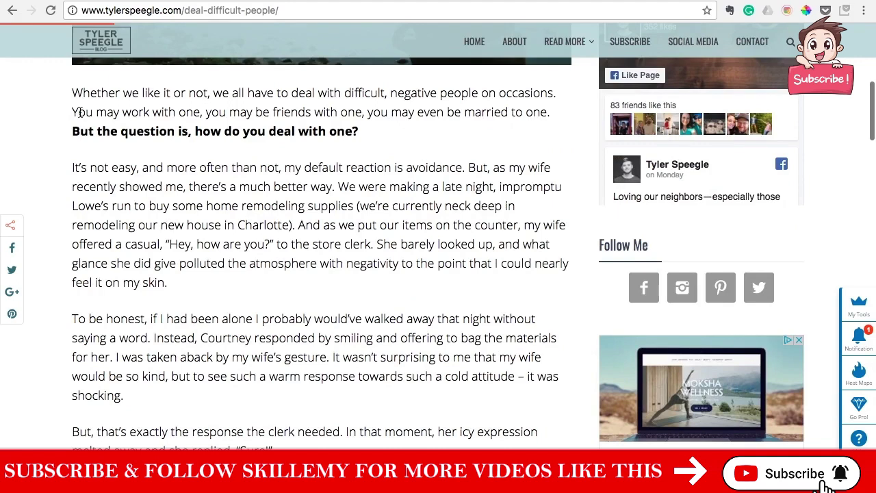
scroll(82, 122, up, 3)
right_click(126, 178)
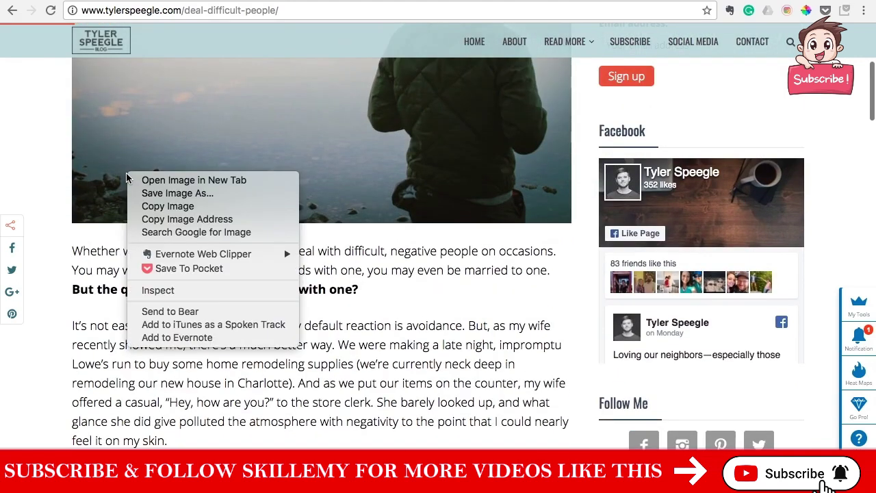
click(161, 202)
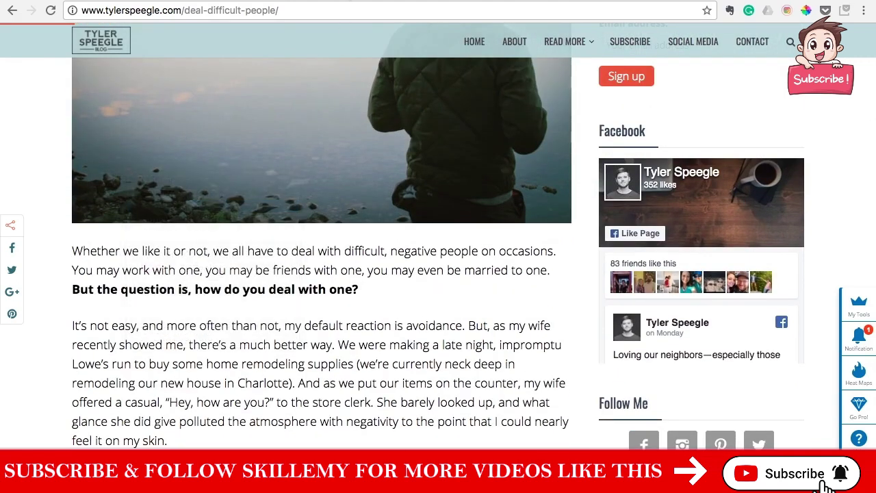
click(341, 5)
click(234, 201)
key(super+v)
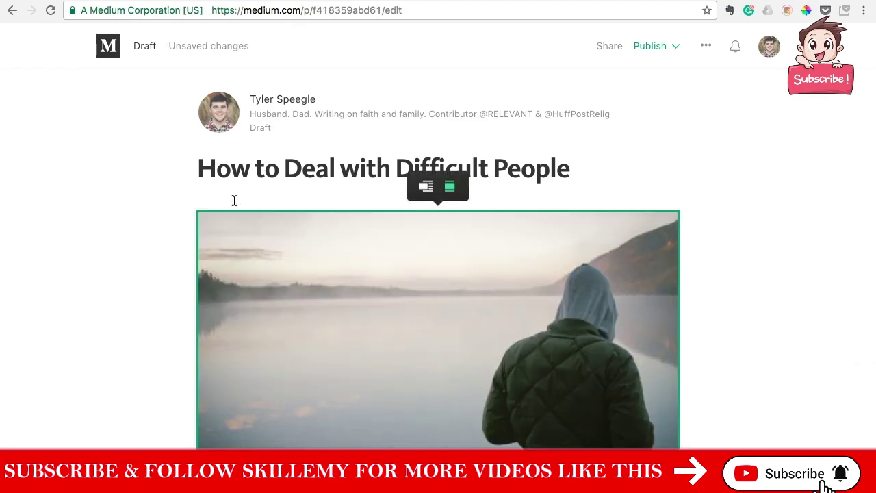
- Copy the article text from "Whether we like it or not" through the final paragraph and paste it below the story's photo
scroll(432, 304, down, 2)
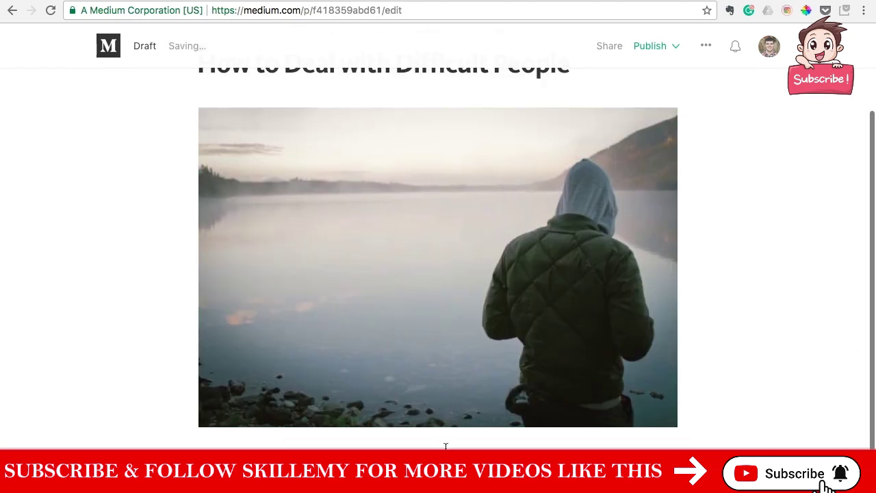
click(577, 3)
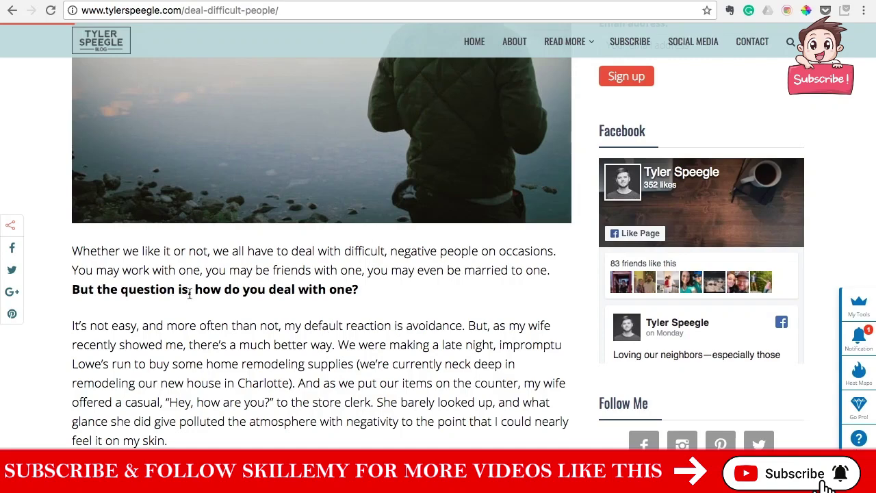
drag(72, 252, 517, 256)
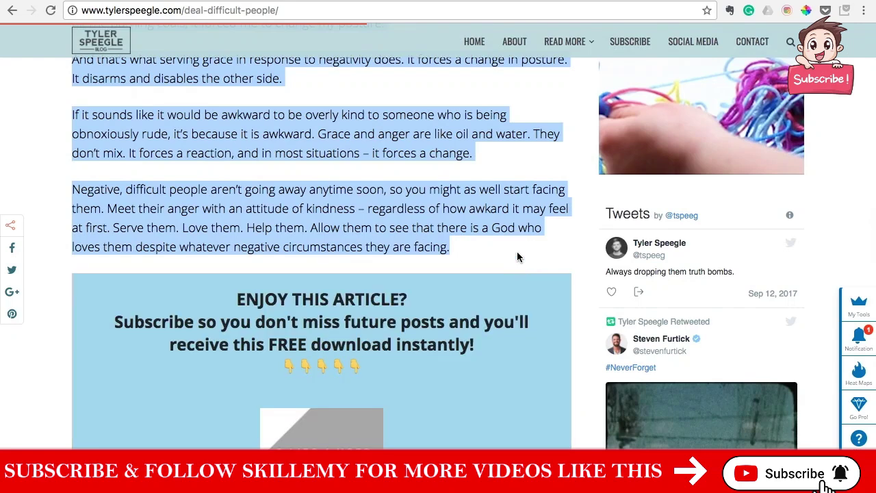
click(379, 3)
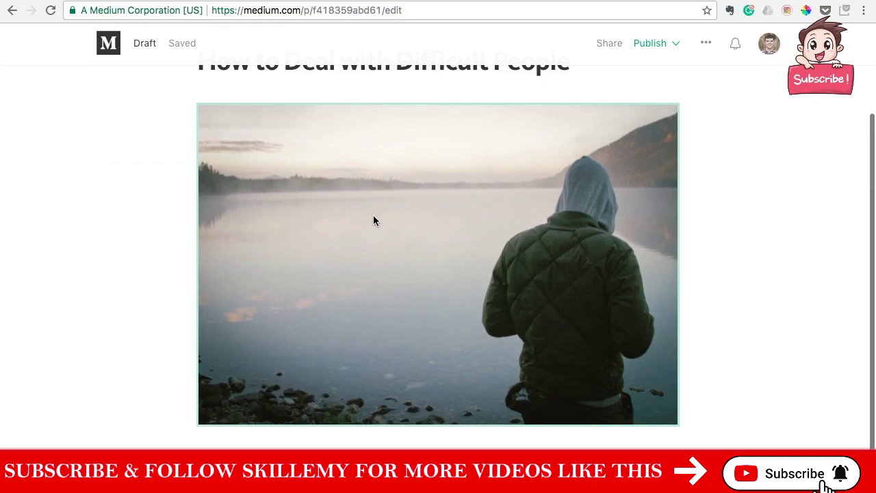
key(super+v)
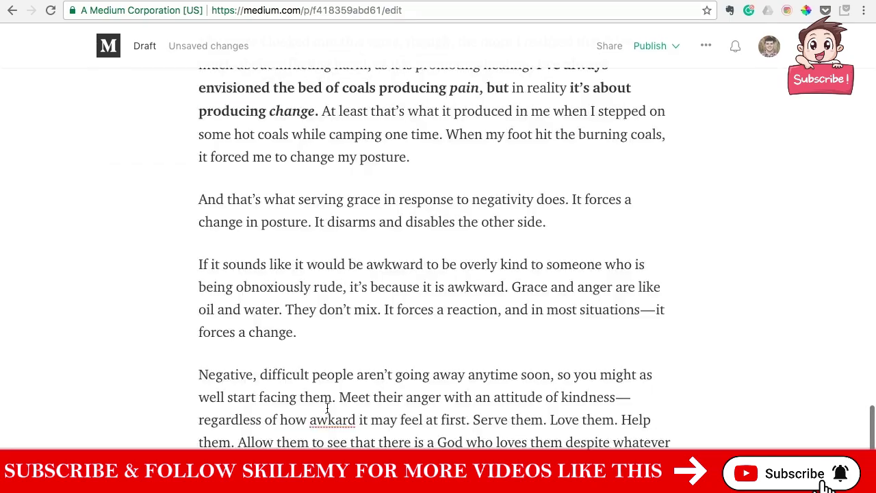
- Check through the pasted draft and correct "awkard" to "awkward" in the paragraph beginning "Negative, difficult people"
scroll(327, 409, up, 15)
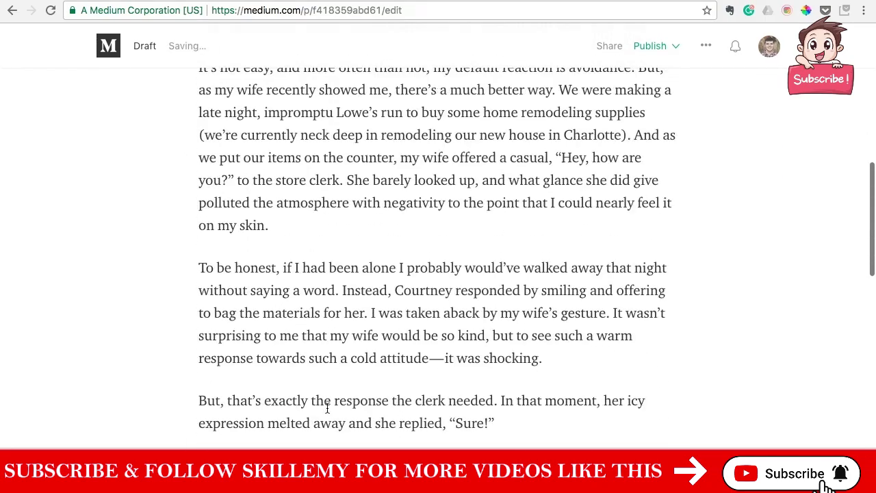
scroll(327, 409, up, 10)
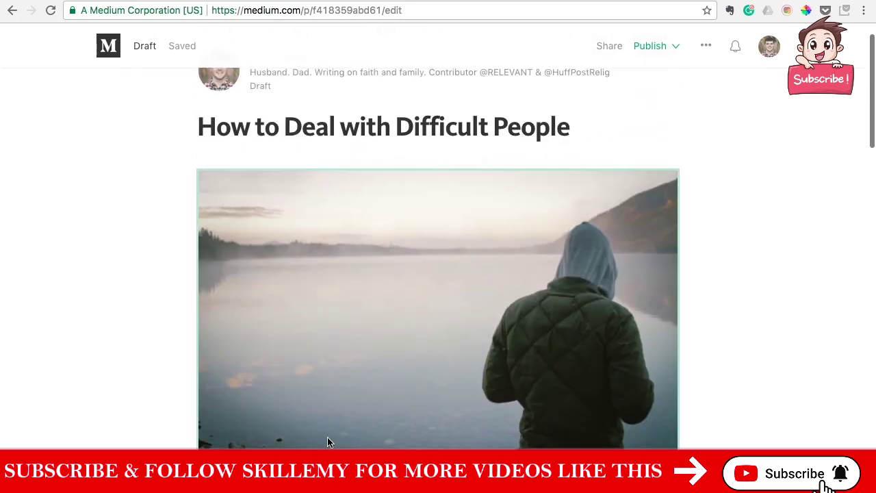
scroll(328, 441, up, 1)
scroll(334, 356, down, 5)
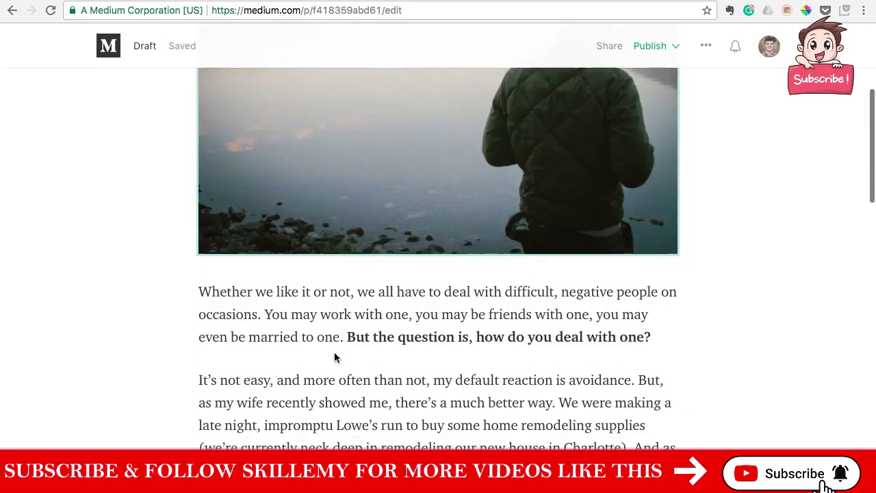
scroll(334, 357, down, 10)
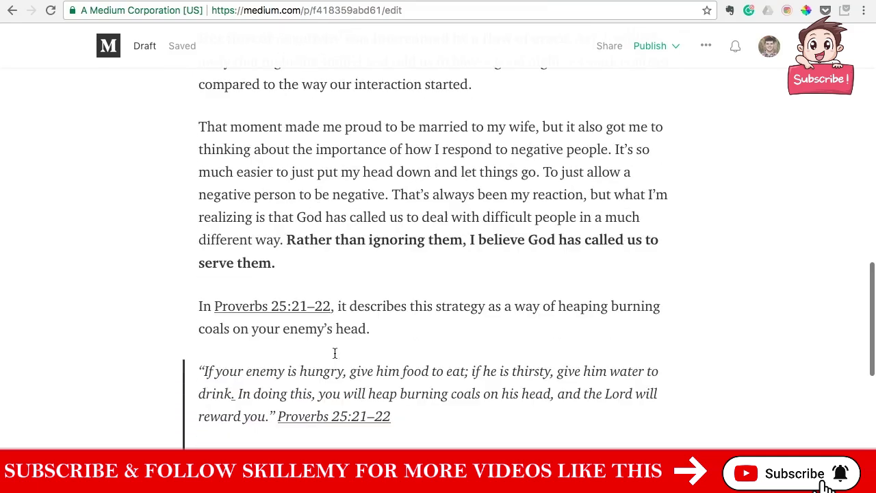
scroll(335, 353, down, 10)
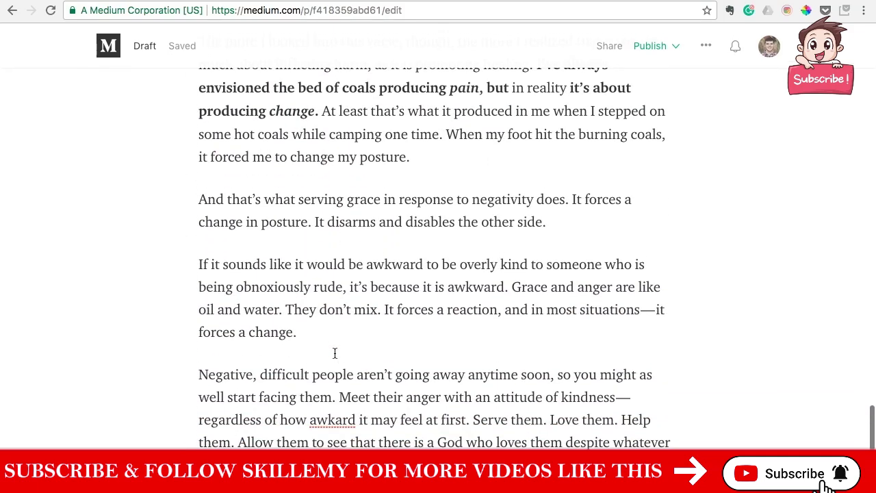
click(335, 423)
text(w)
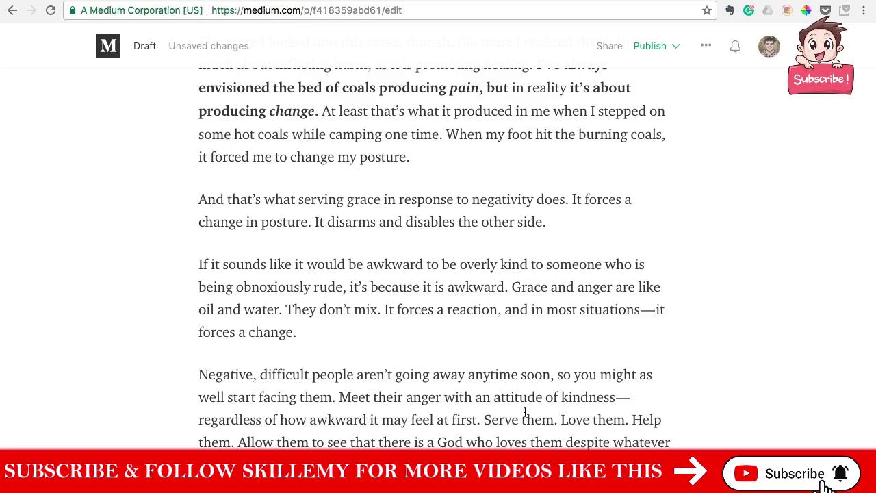
- Open the story's publishing options and add the tags Wisdom and Life Hacking
scroll(661, 392, up, 15)
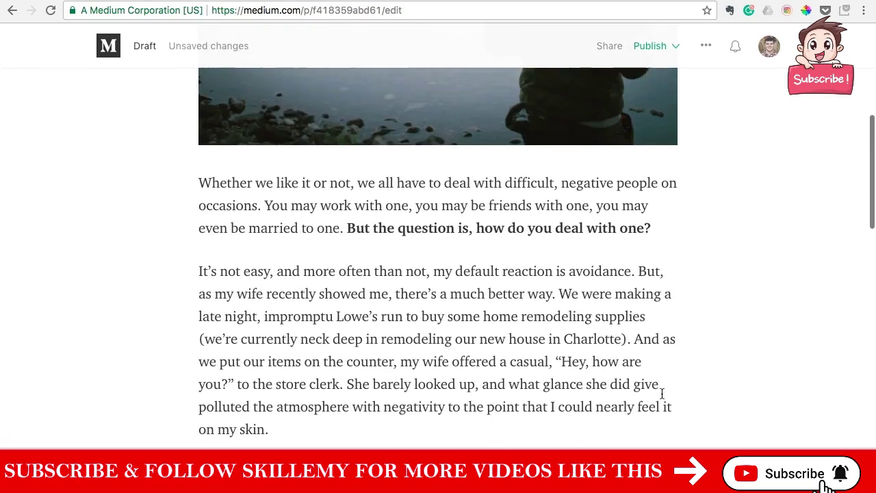
scroll(662, 392, up, 6)
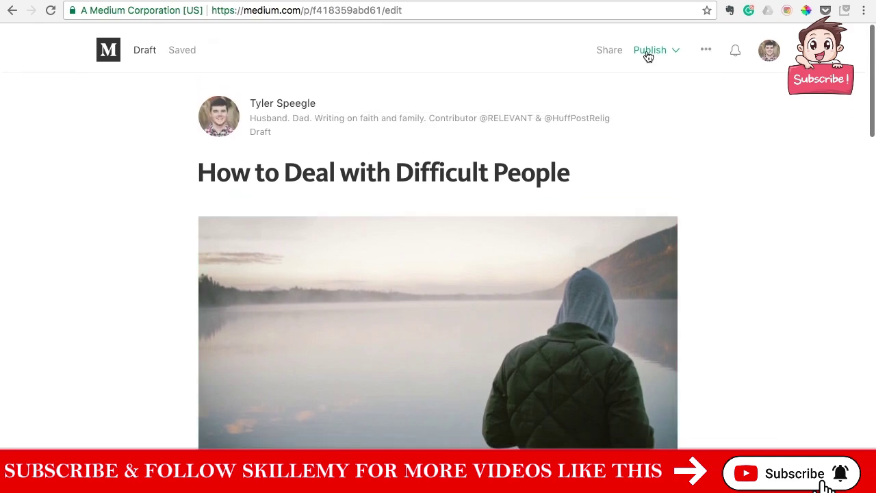
click(678, 49)
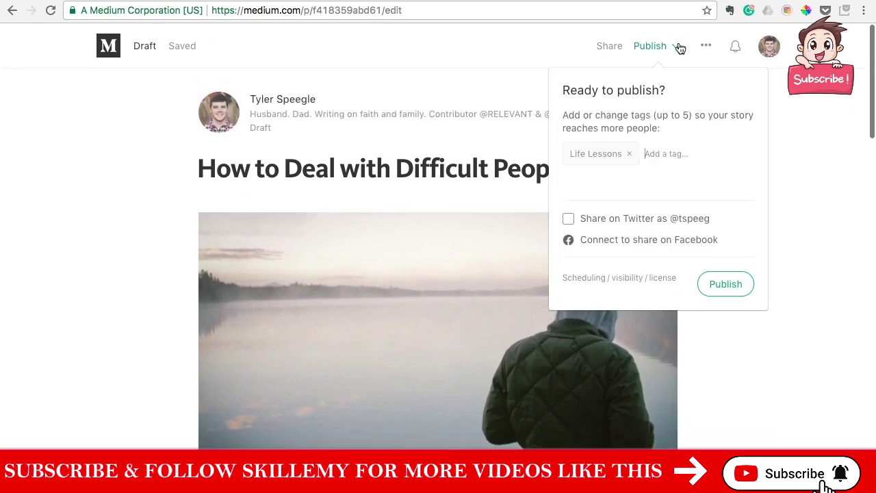
click(658, 152)
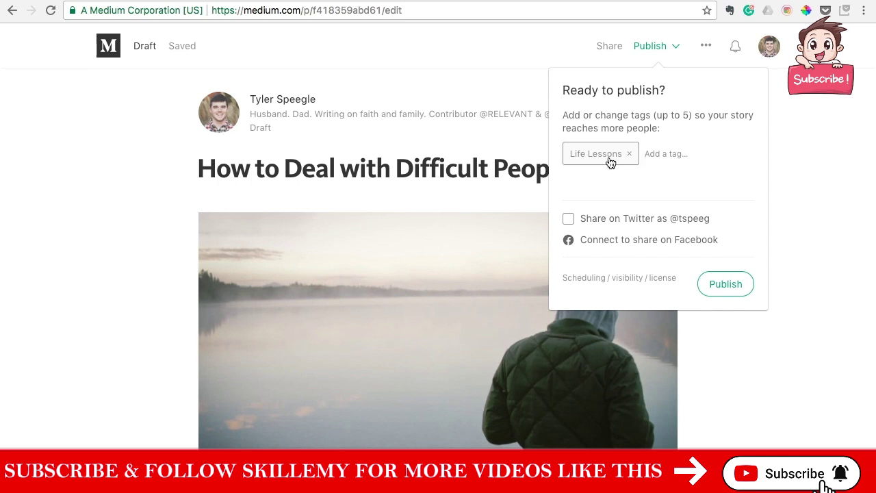
click(669, 152)
text(wisdom)
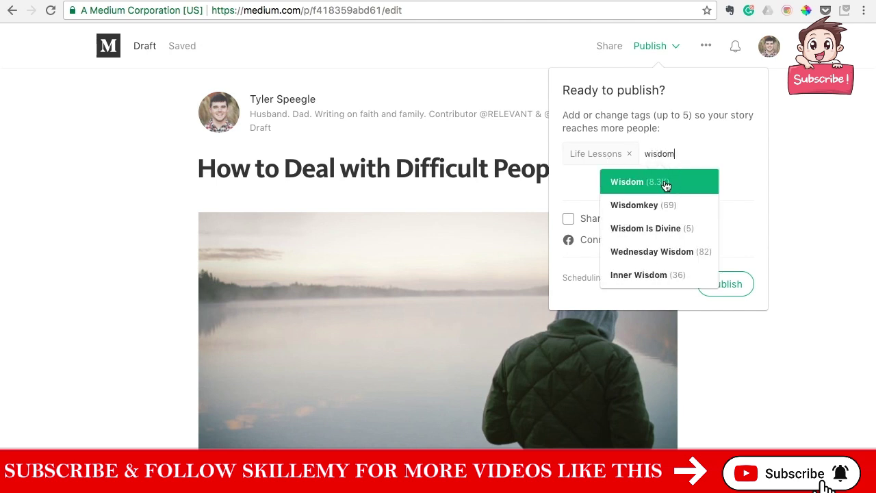
click(666, 184)
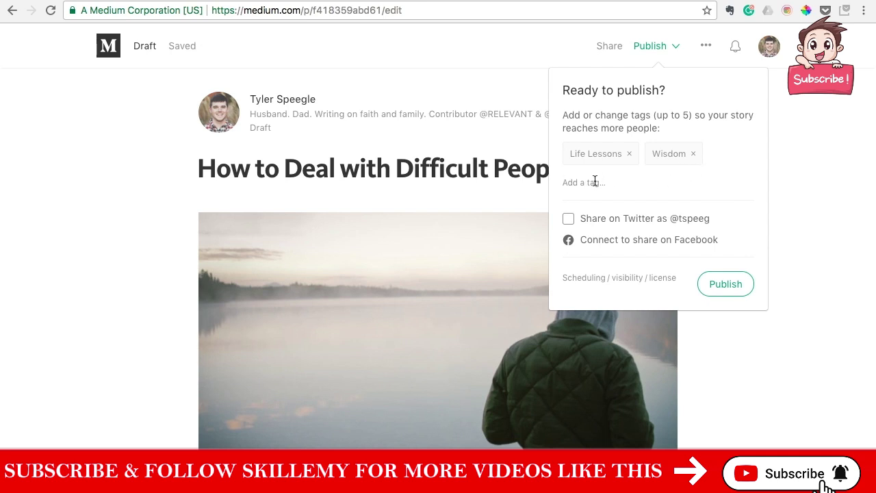
text(life hack)
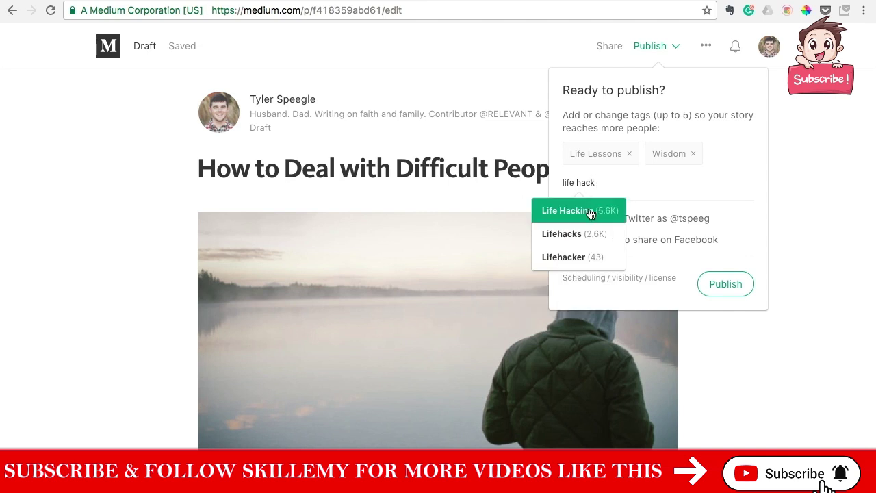
click(587, 209)
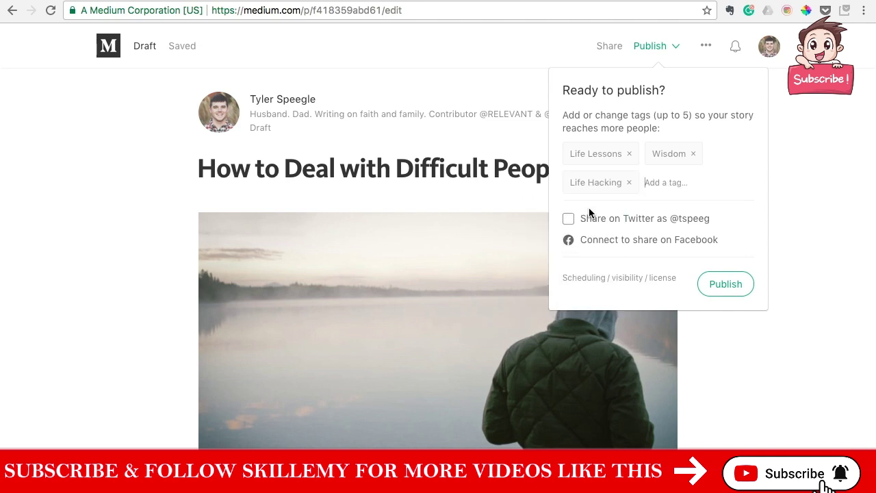
- Try Life Lessons as another story tag, but shorten the entry and add the tag Life instead
text(life lesson)
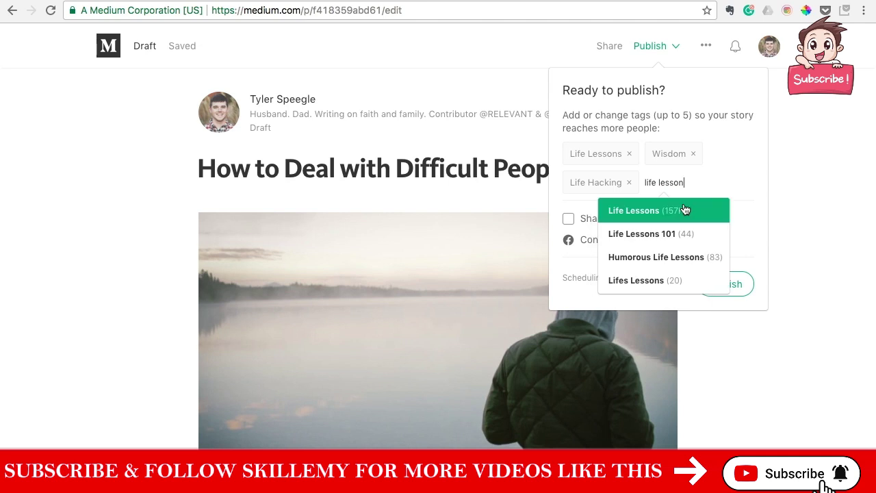
click(684, 209)
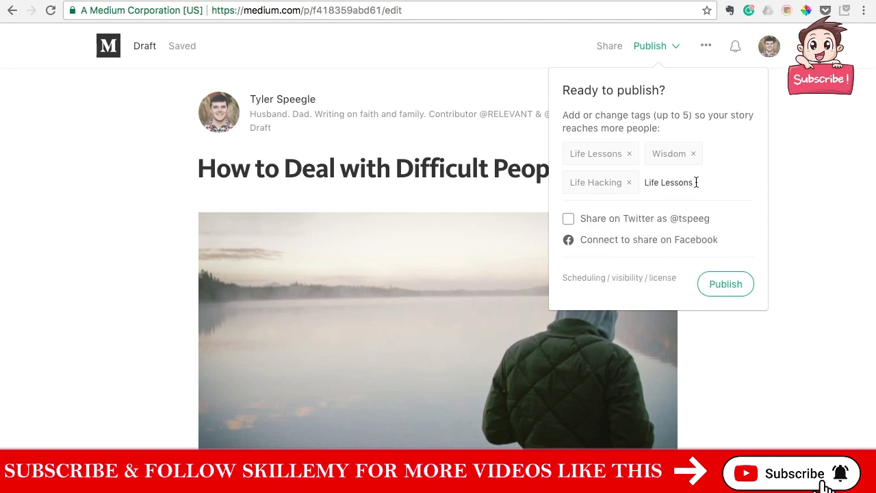
key(BackSpace)
key(BackSpace)
key(BackSpace)
key(BackSpace)
key(BackSpace)
key(BackSpace)
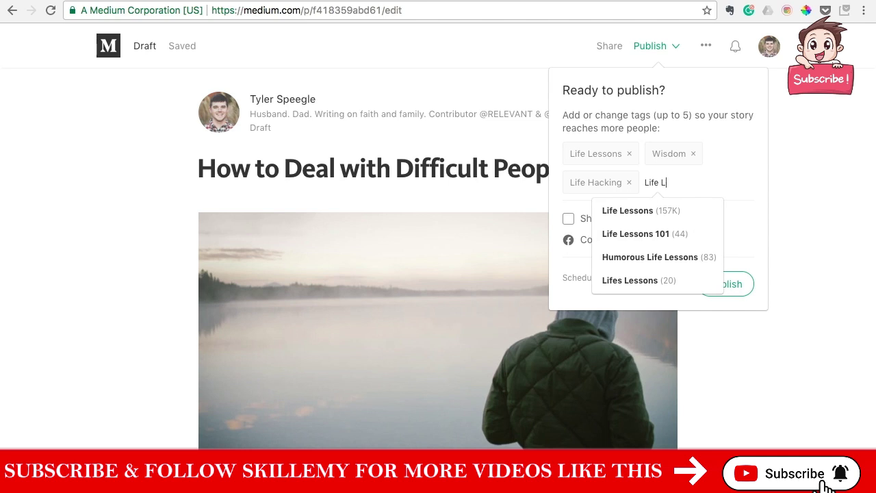
key(BackSpace)
key(BackSpace)
key(BackSpace)
click(688, 210)
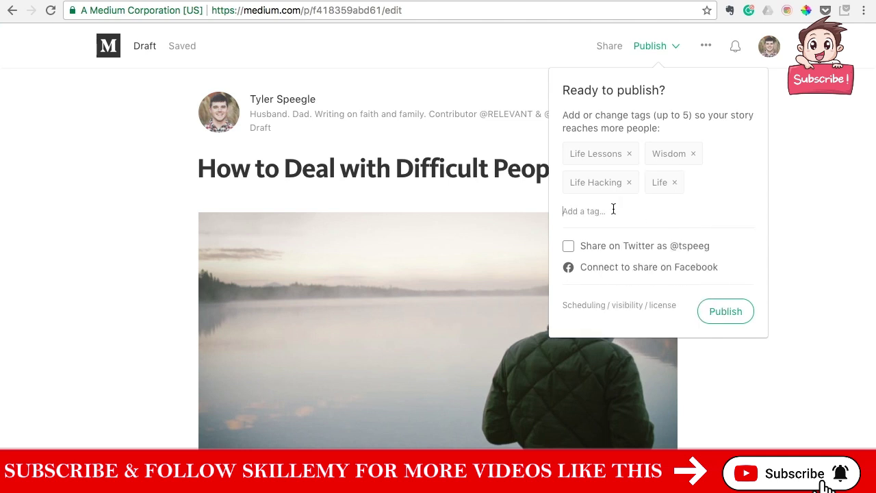
- Add Relationships as the story's fifth tag
click(614, 209)
text(relations)
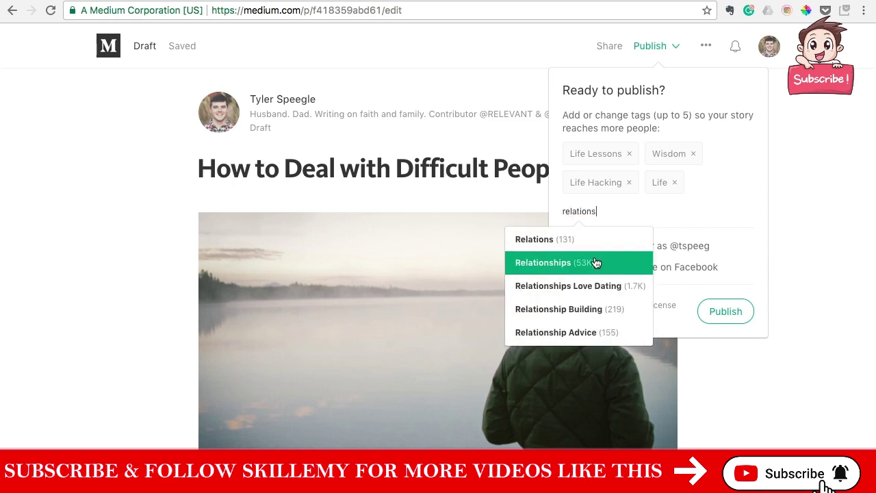
click(596, 263)
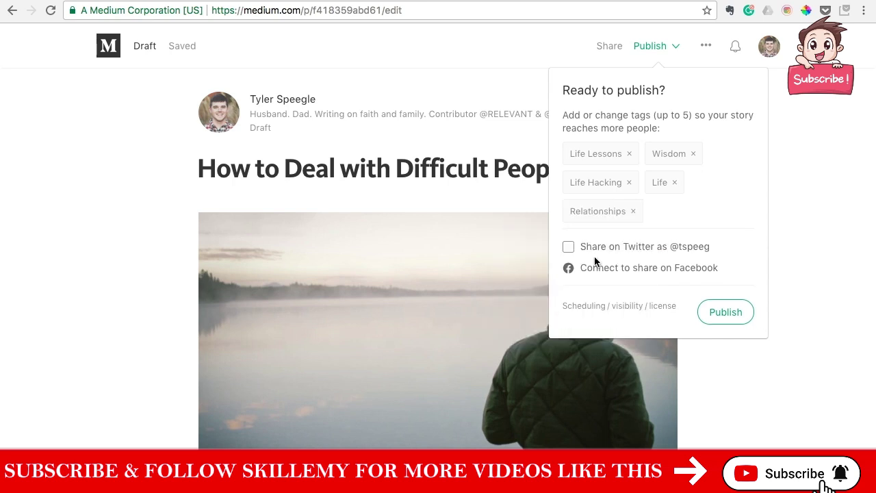